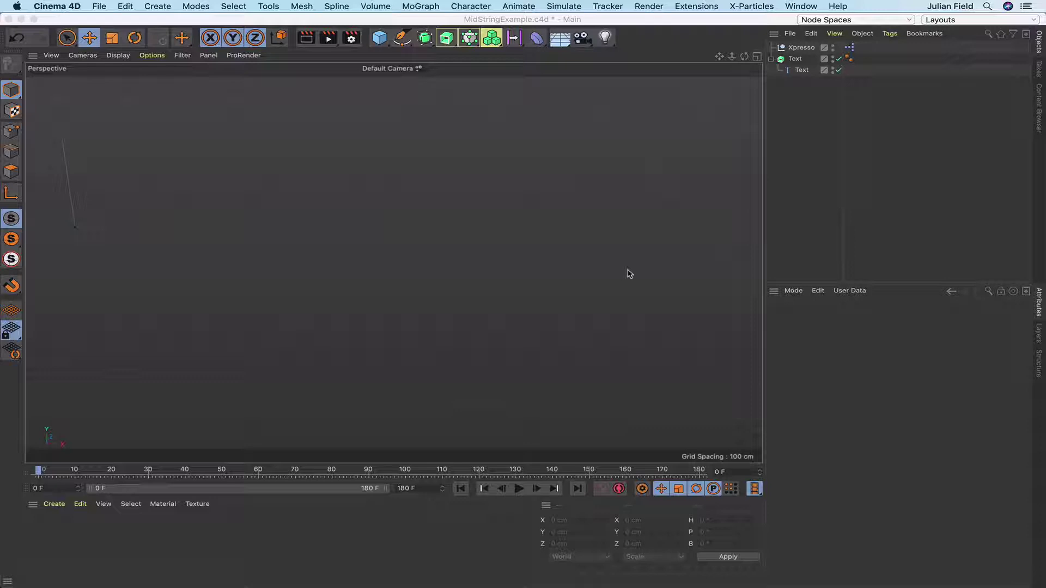
Open the XPresso Editor from the Xpresso object's tag and move it clear of the object and attribute managers
left_click(850, 49)
double_click(850, 49)
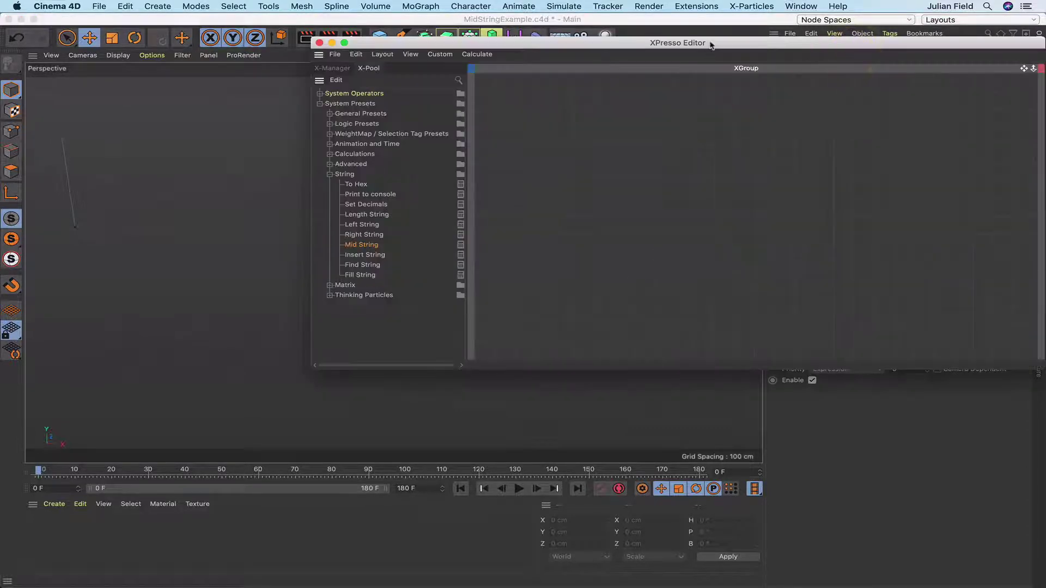
left_click_drag(712, 41, 438, 41)
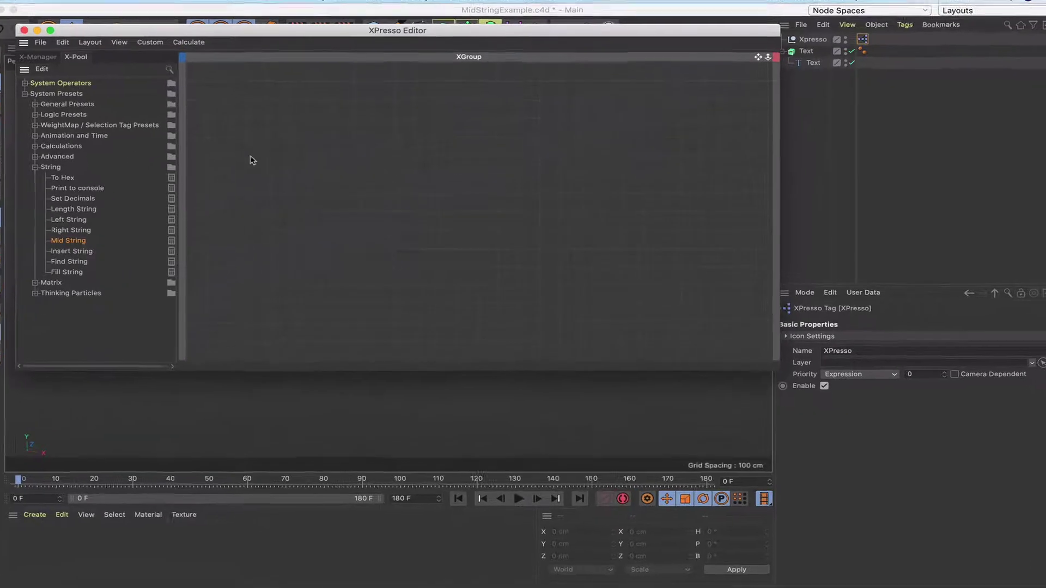
Add a Time node to the empty XPresso graph
right_click(242, 158)
mouse_move(303, 165)
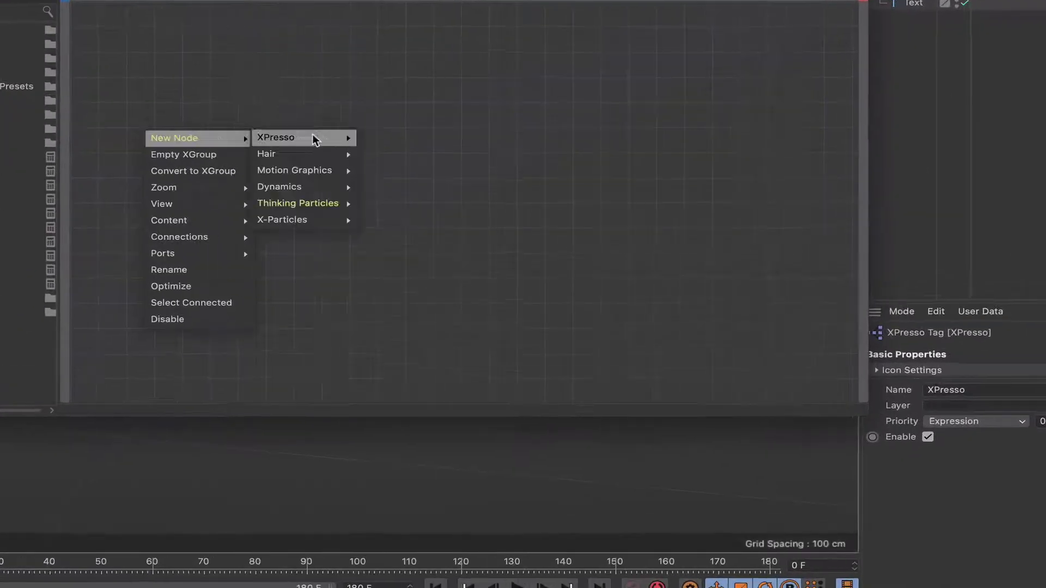
mouse_move(315, 139)
mouse_move(382, 136)
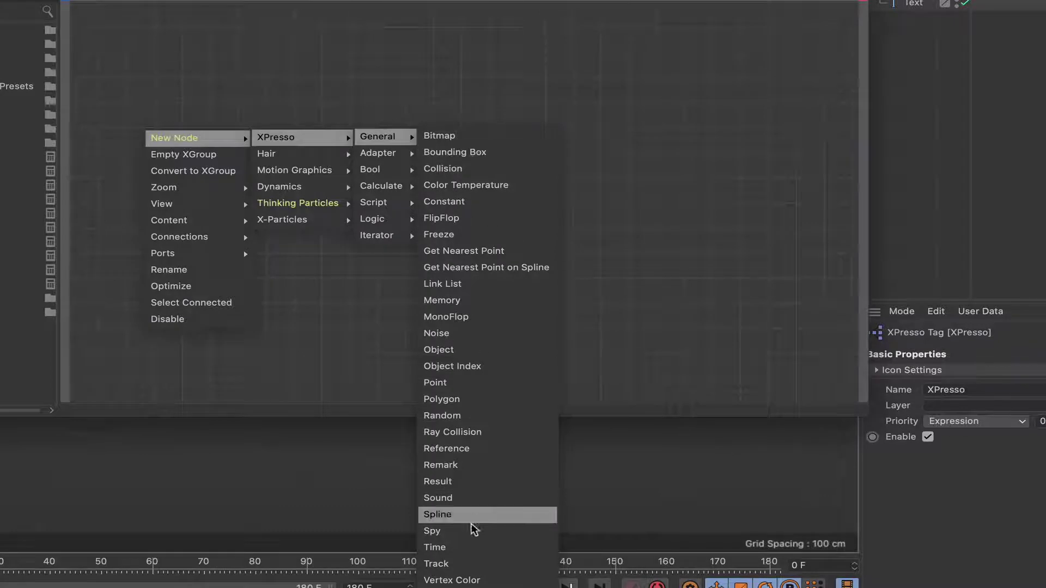
left_click(472, 547)
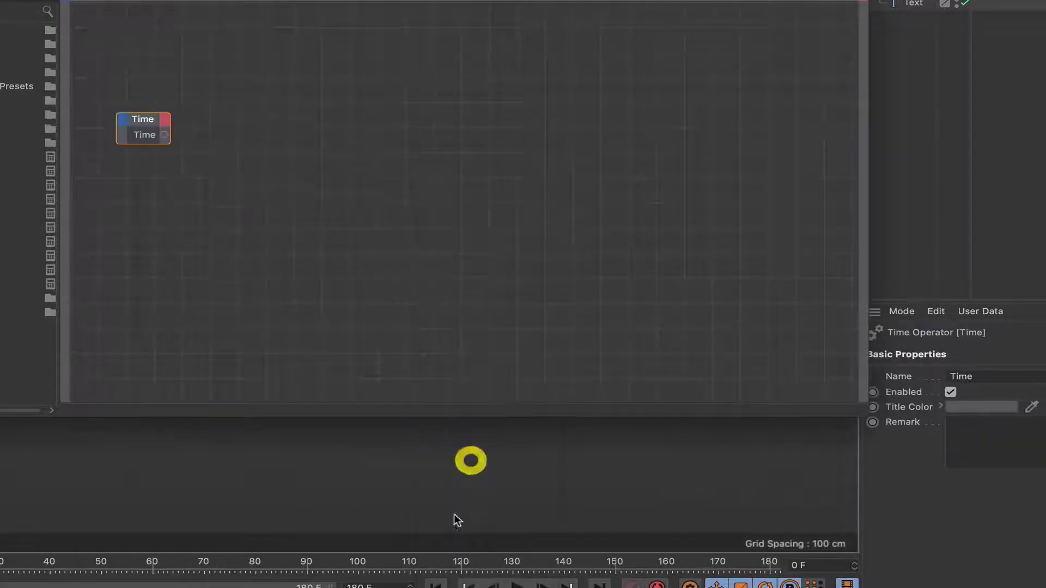
Replace the Time node's Time output port with a Frame output and place the node near the graph's left edge
right_click(166, 140)
left_click(192, 195)
left_click(162, 121)
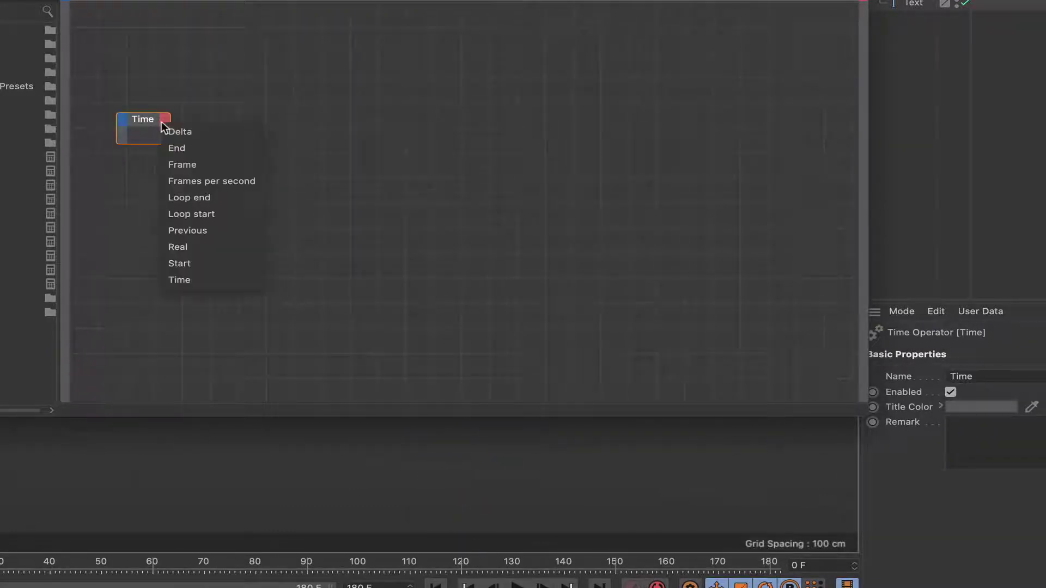
left_click(183, 162)
left_click(140, 124)
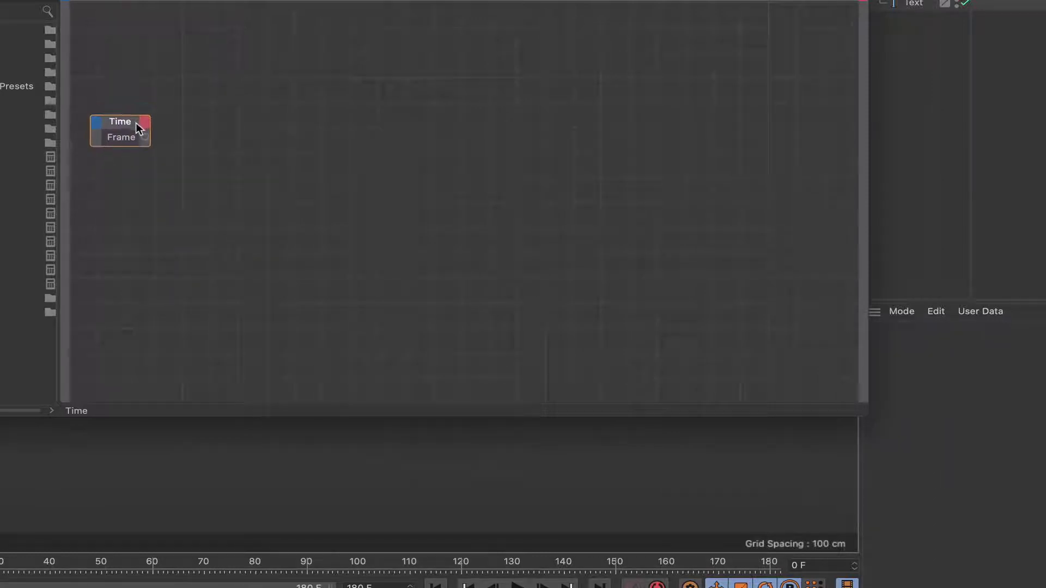
left_click_drag(137, 127, 136, 135)
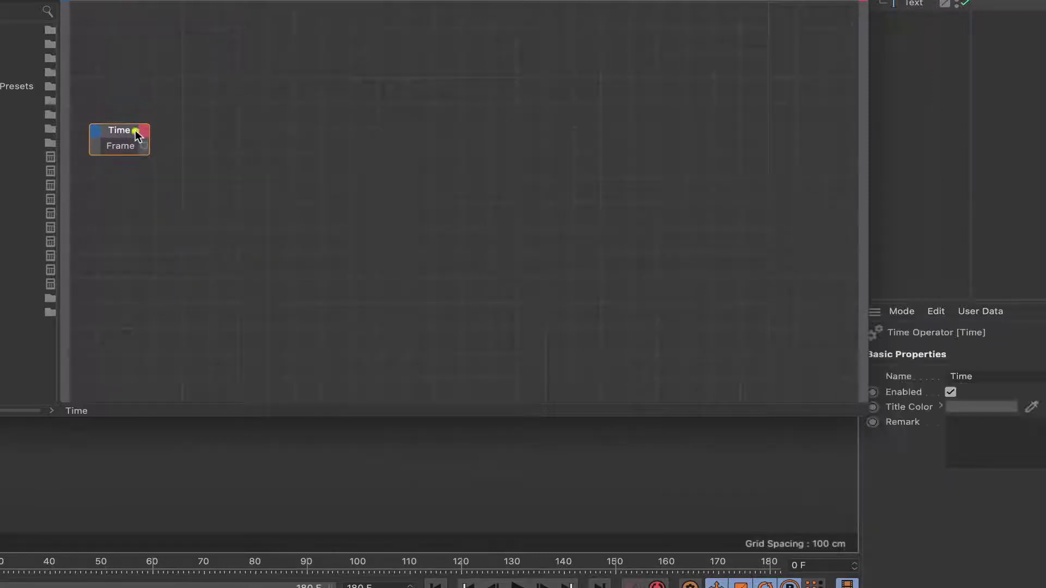
Add a Constant node and place it just above the Time node
right_click(154, 85)
mouse_move(240, 95)
mouse_move(324, 98)
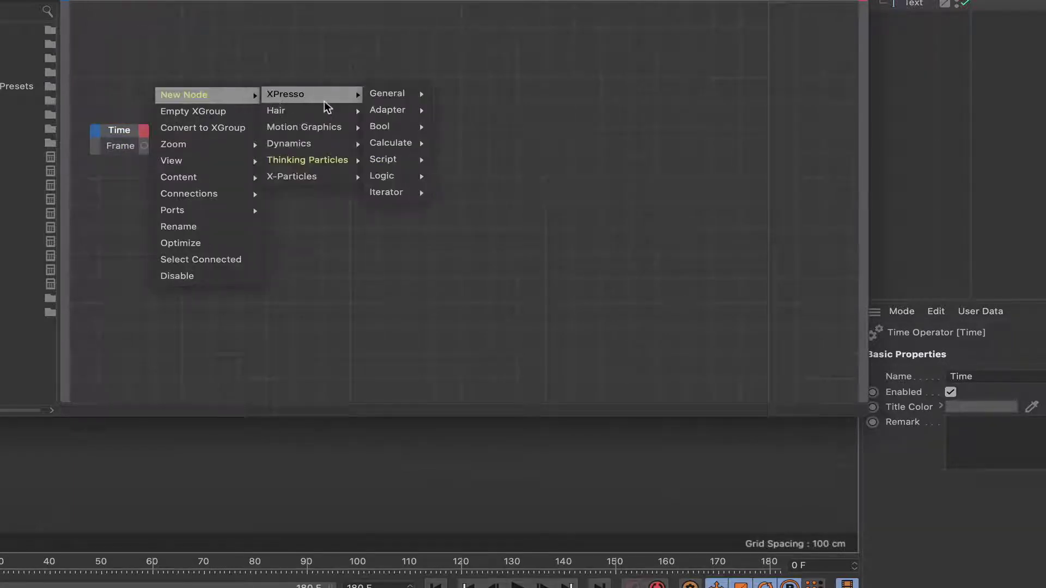
mouse_move(392, 93)
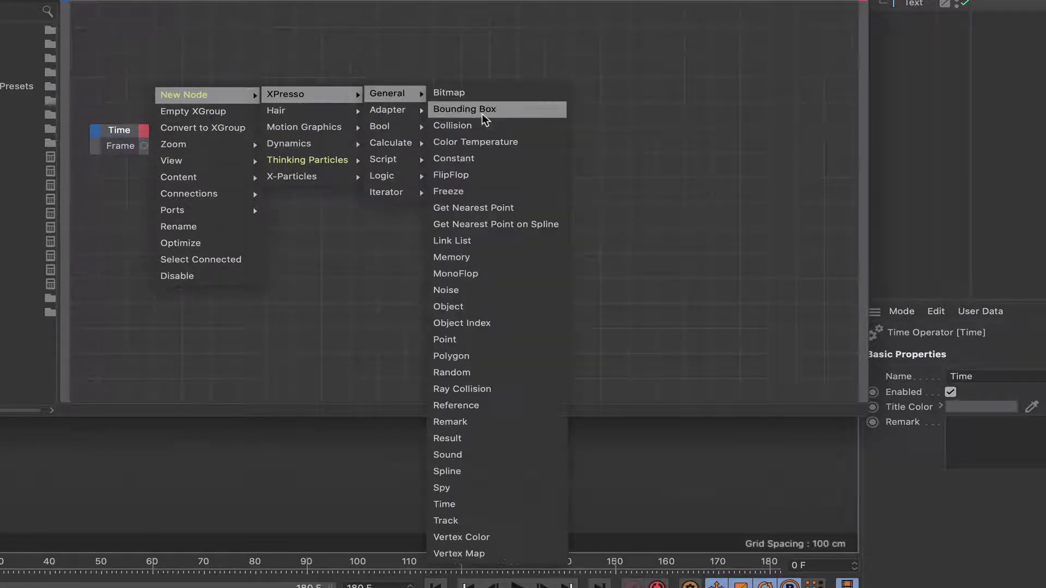
left_click(482, 159)
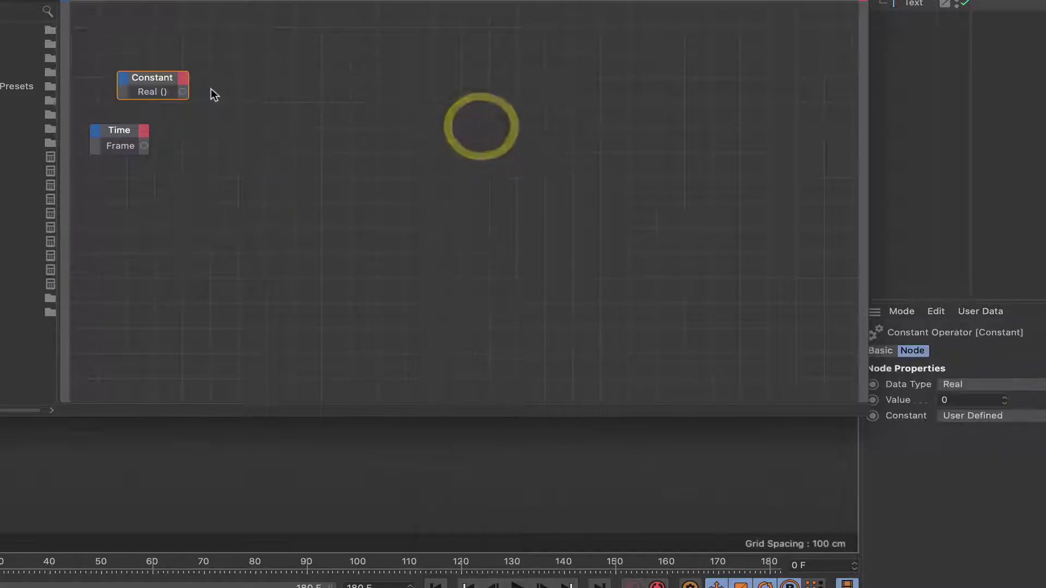
left_click_drag(158, 80, 133, 76)
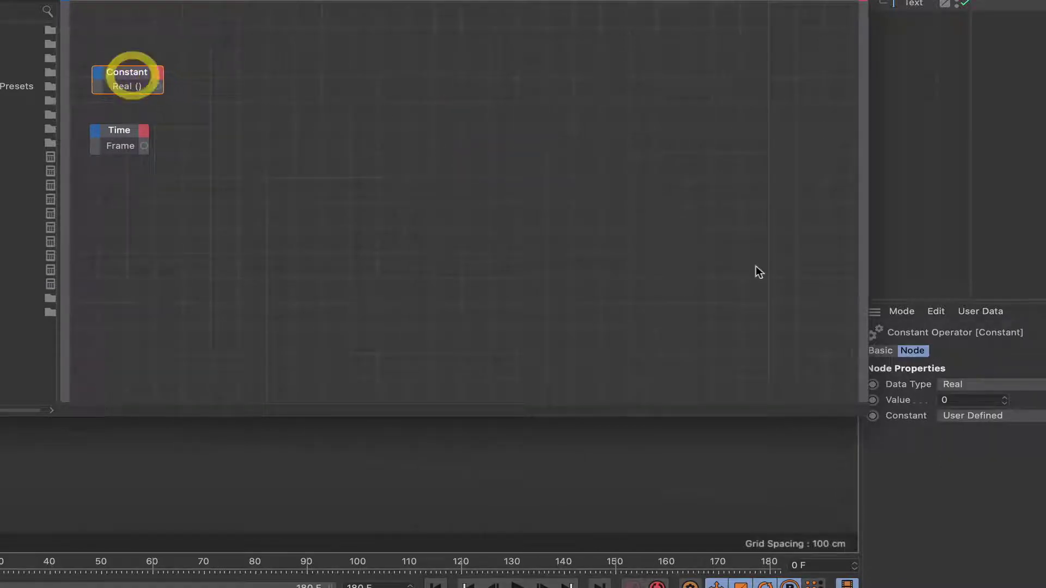
Set the Constant node's data type to String and its value to "expresso mechanic"
left_click(989, 385)
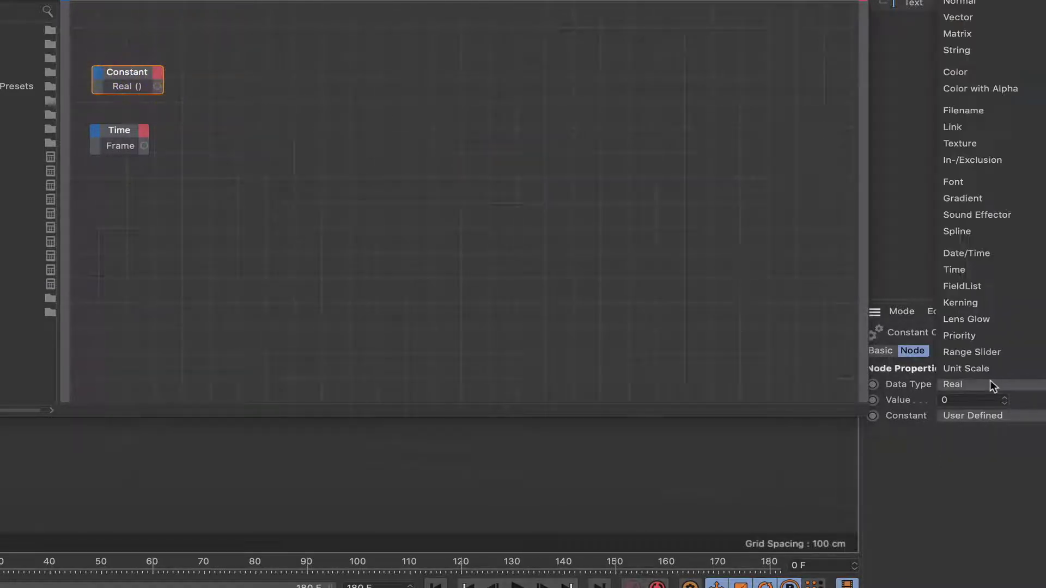
left_click(963, 50)
left_click(959, 398)
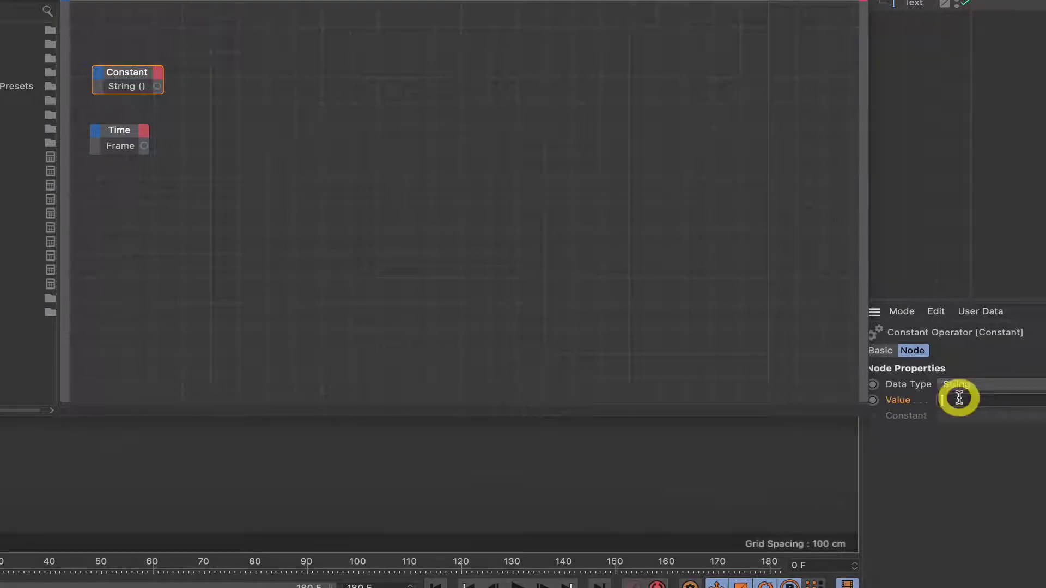
type("expresso mechanic")
Add a Math node beside the Time node and connect Time's Frame output to its first input
left_click(335, 149)
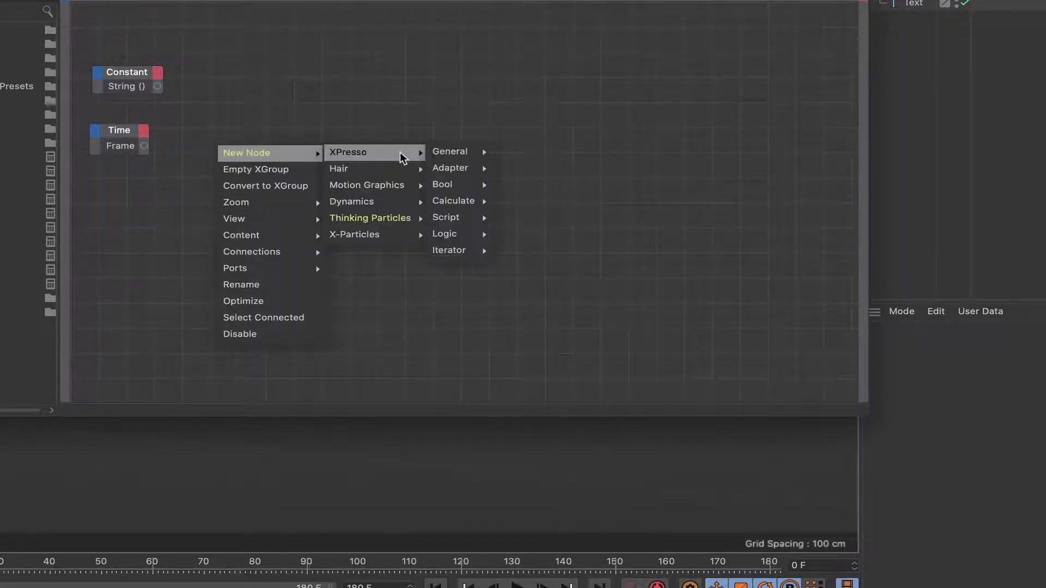
mouse_move(463, 202)
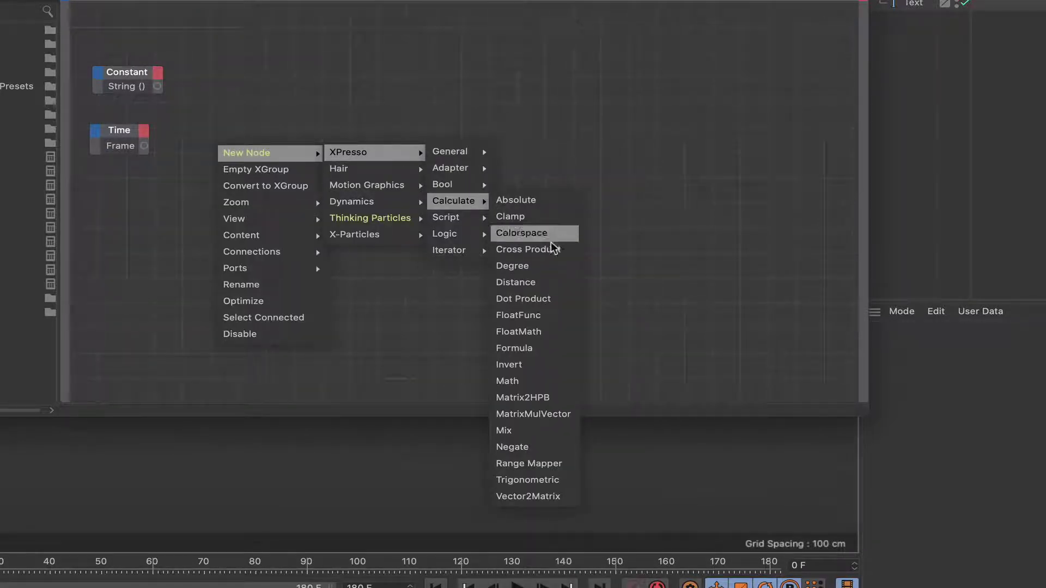
left_click(551, 383)
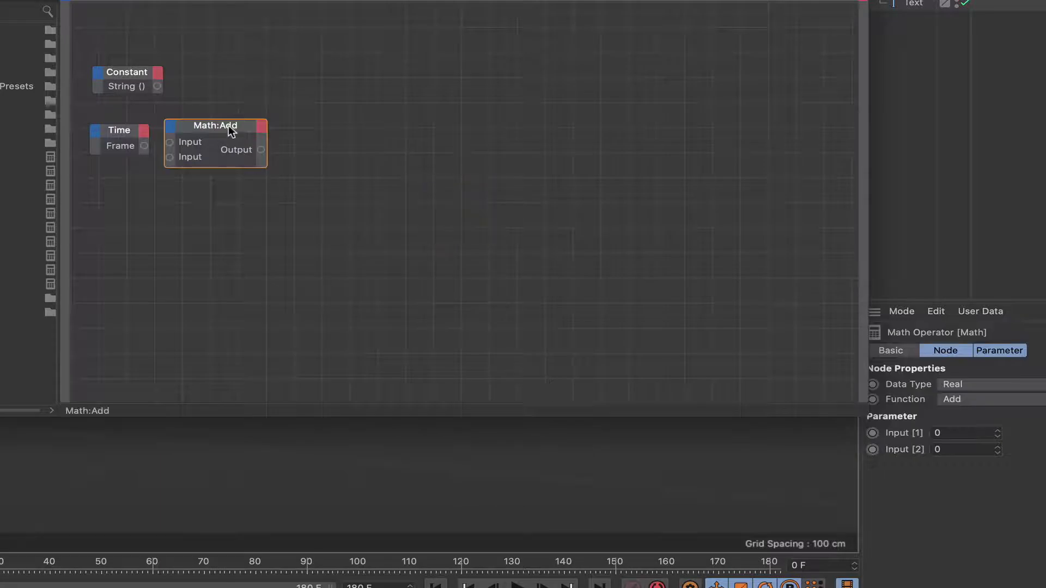
left_click_drag(228, 126, 259, 123)
left_click_drag(144, 146, 245, 117)
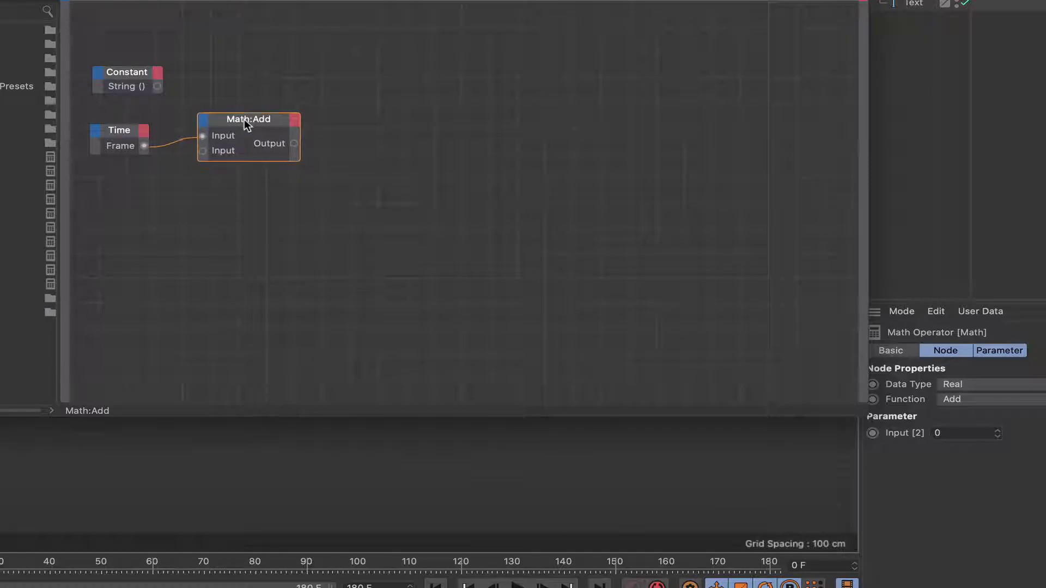
Set the Math node's function to Modulo and its second input to 5
left_click(986, 399)
left_click(992, 479)
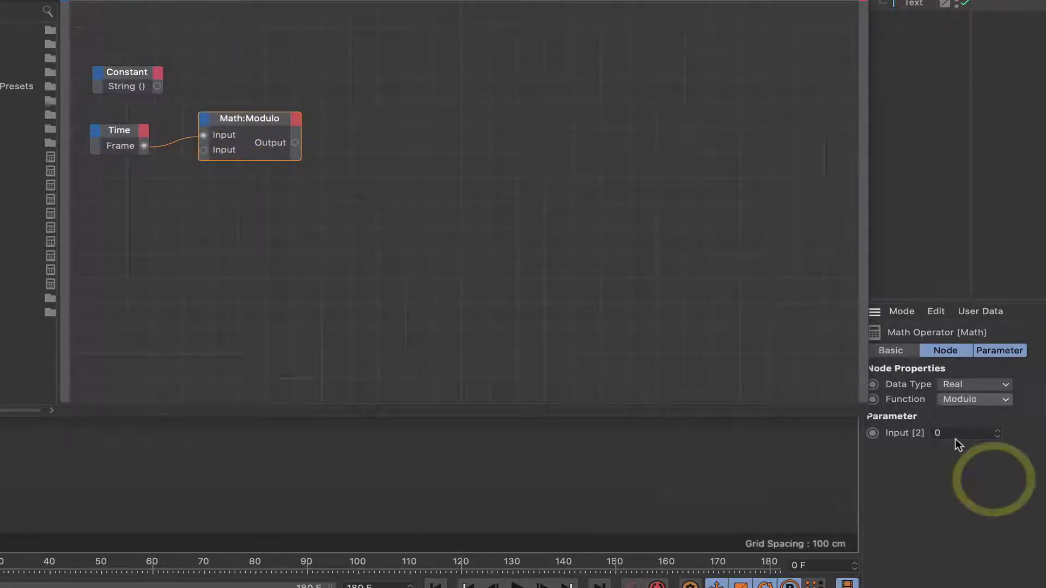
left_click(887, 434)
type("5")
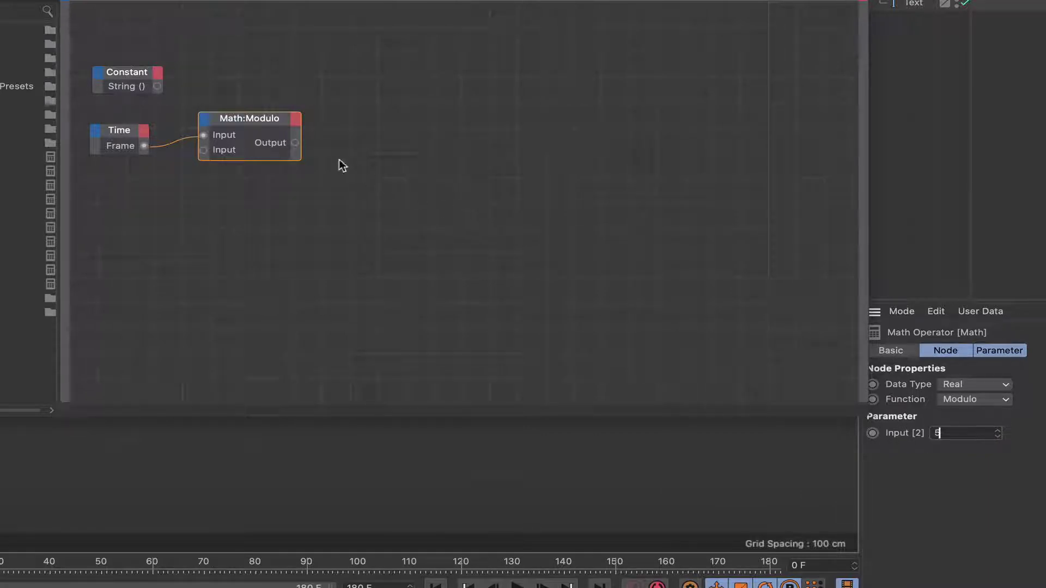
left_click(339, 145)
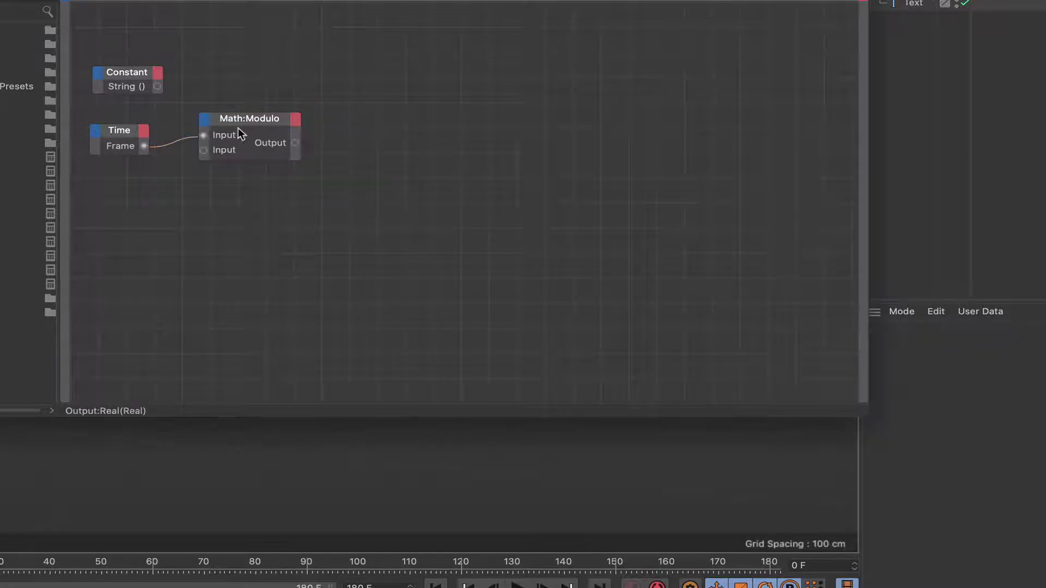
Add a Compare node and place it directly below the Math:Modulo node
right_click(204, 216)
mouse_move(257, 225)
mouse_move(350, 225)
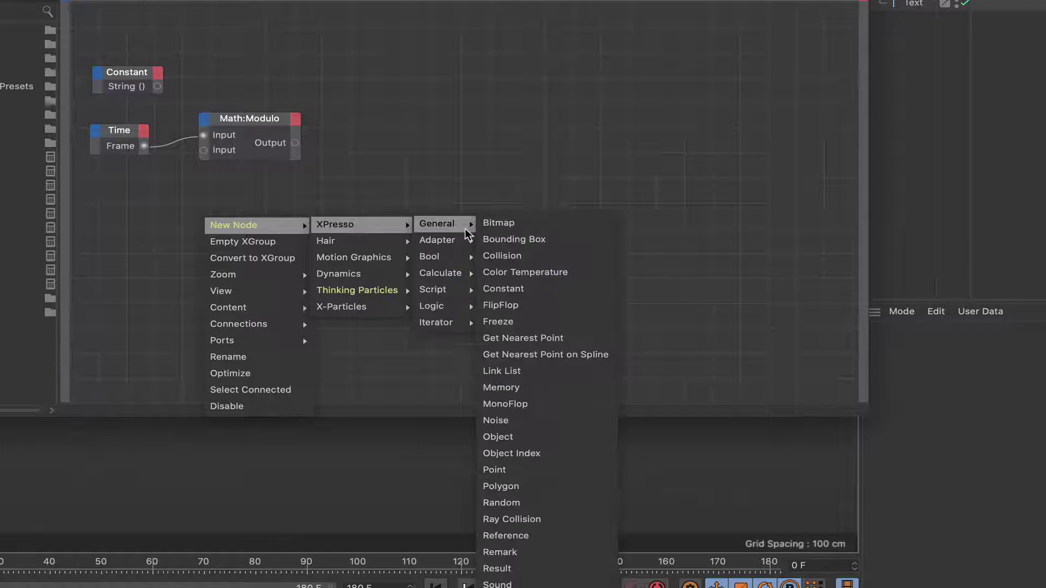
mouse_move(467, 306)
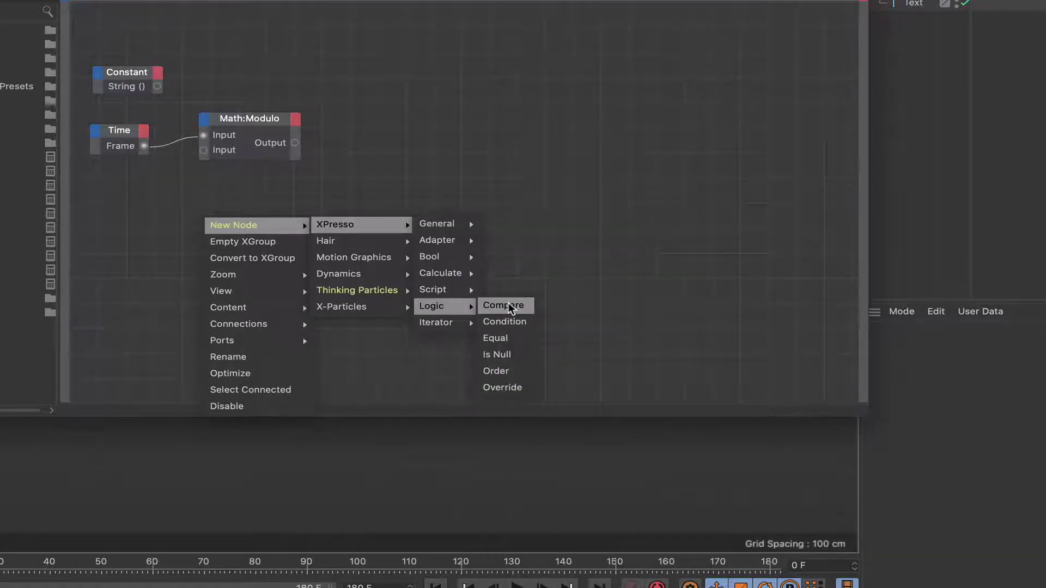
left_click(504, 305)
left_click_drag(227, 201, 279, 200)
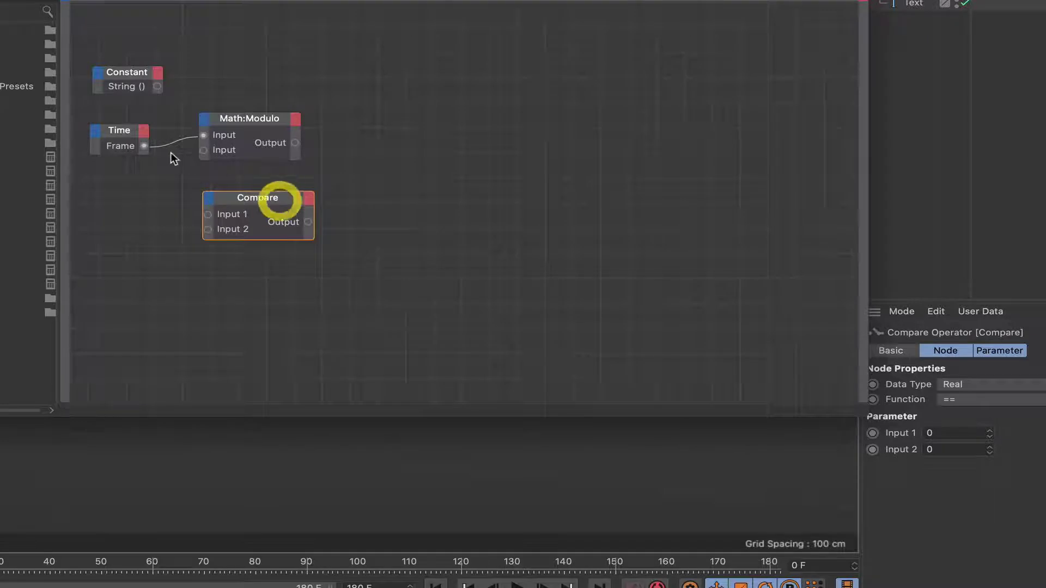
Connect Time's Frame output to Input 1 of the Compare node and align the Time and Compare nodes
left_click_drag(144, 146, 205, 214)
left_click(122, 133)
left_click_drag(122, 131, 123, 159)
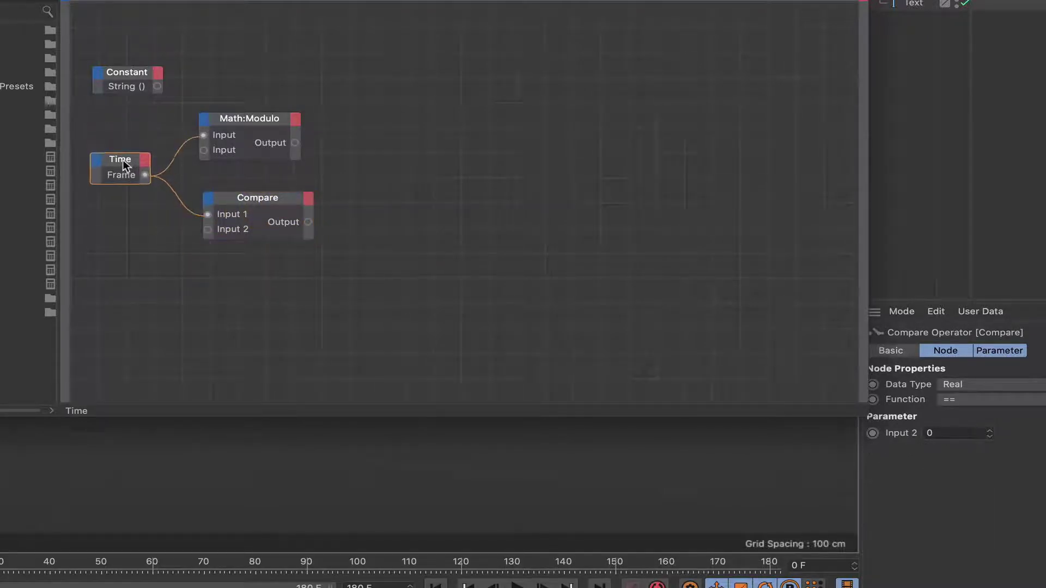
left_click(123, 158)
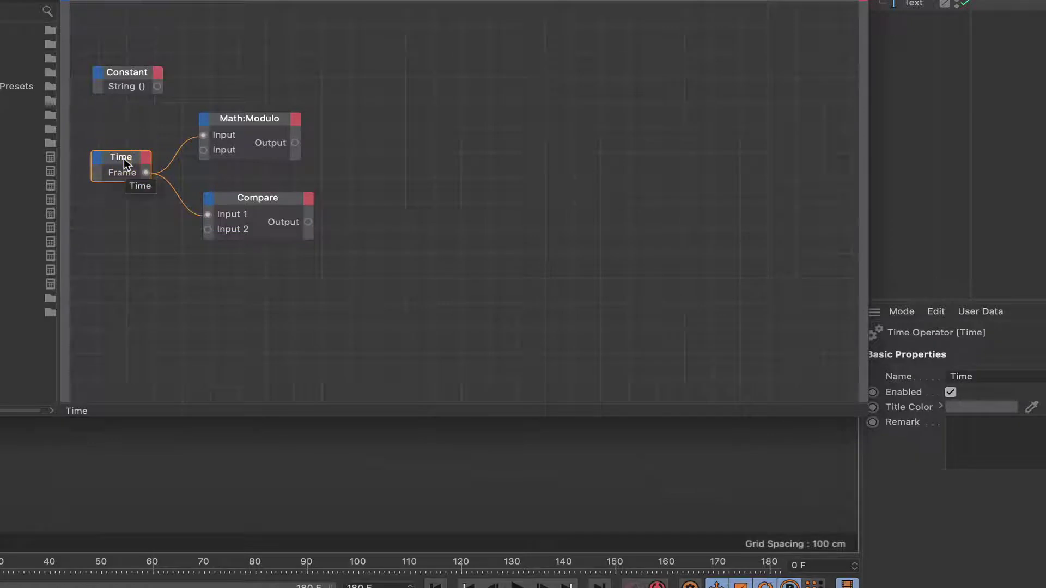
left_click(252, 198)
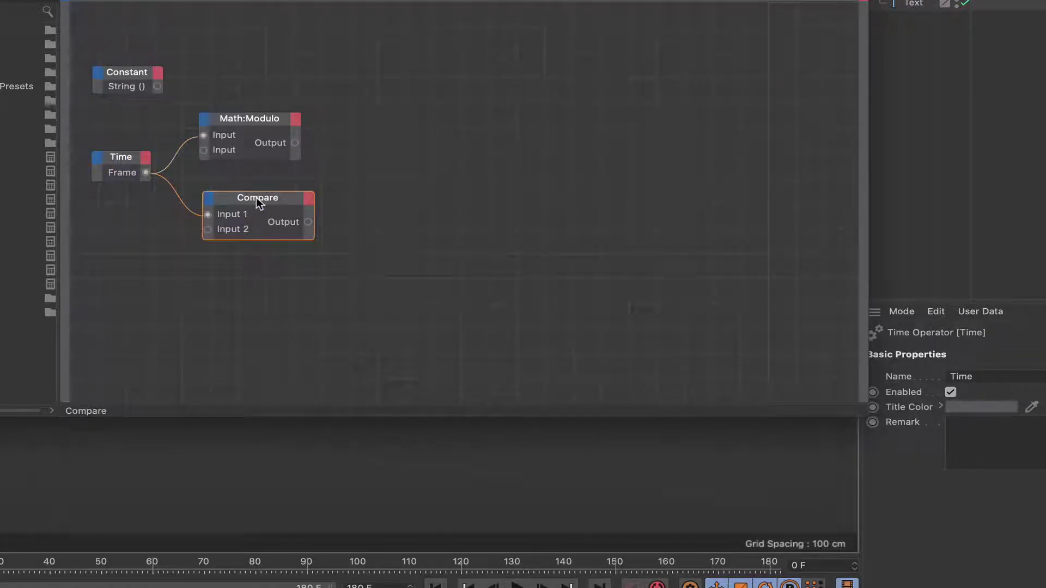
left_click_drag(256, 198, 253, 197)
left_click(253, 198)
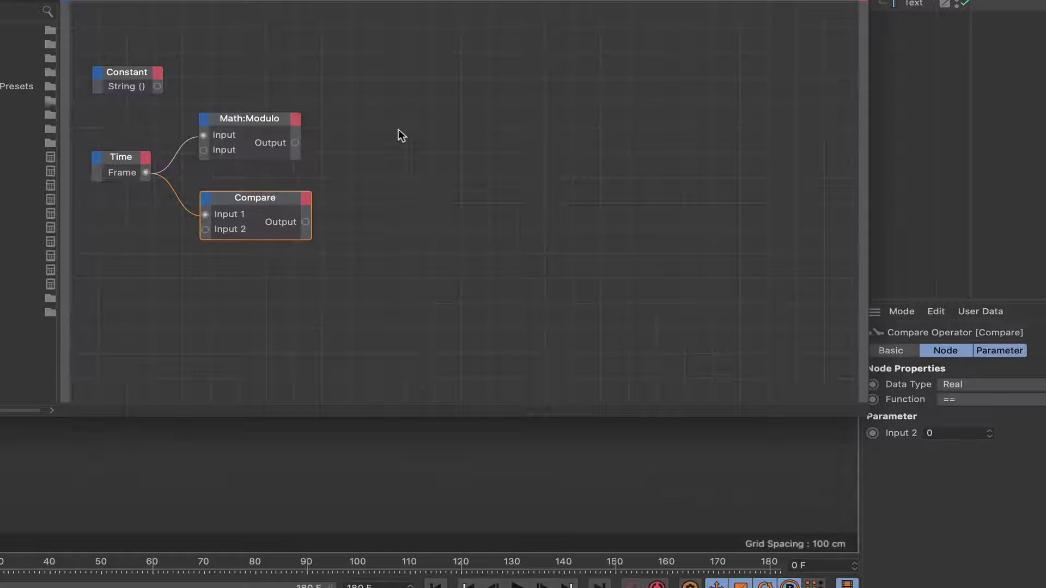
Add a MonoFlop node and place it to the right of the Math:Modulo and Compare nodes
right_click(374, 130)
mouse_move(433, 136)
mouse_move(523, 136)
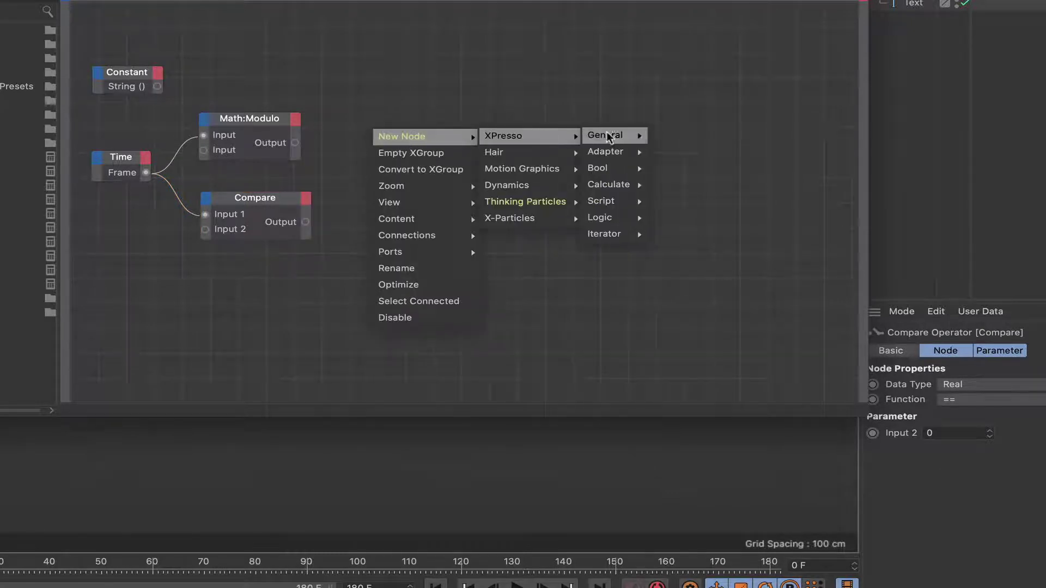
mouse_move(608, 136)
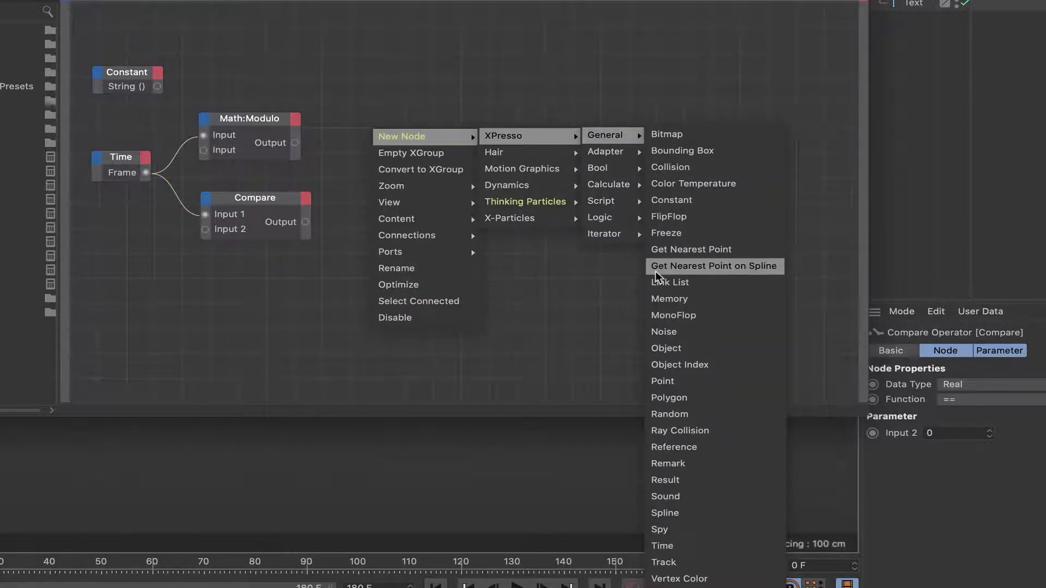
left_click(667, 315)
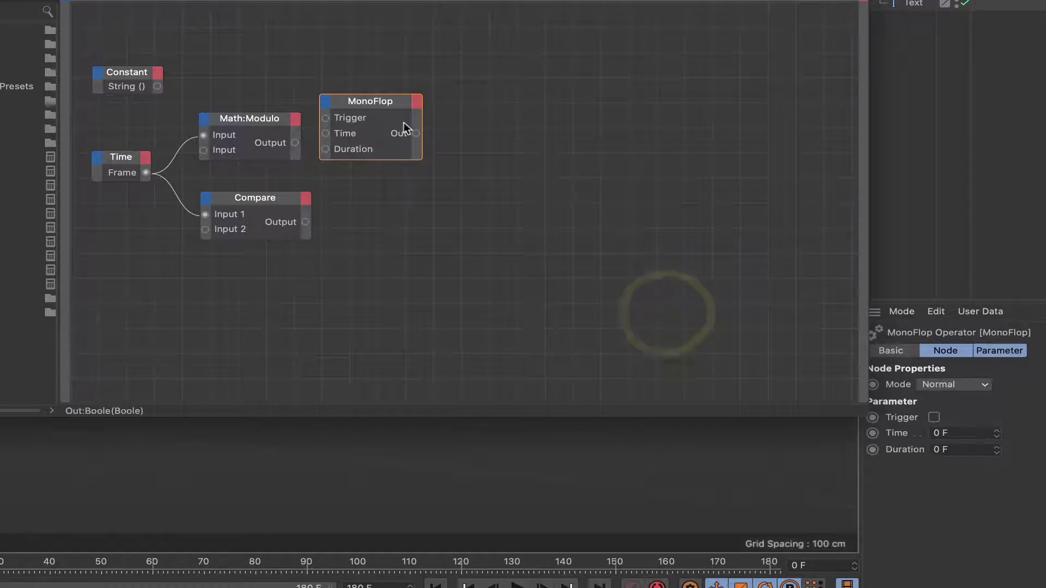
left_click_drag(383, 103, 417, 143)
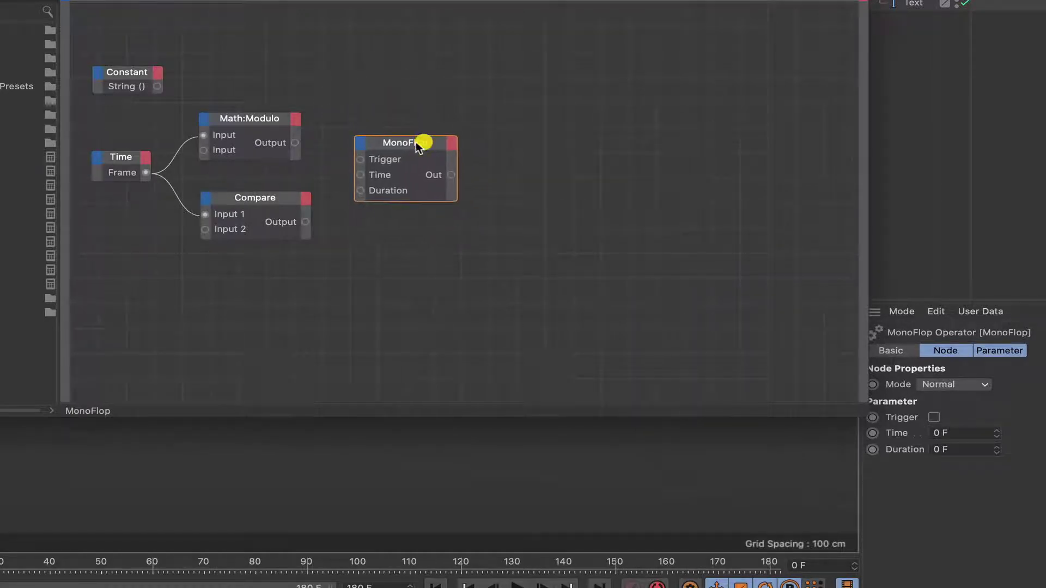
Add a Reset input port to the MonoFlop node and connect the Math:Modulo output to its Trigger input
left_click(361, 142)
left_click(374, 174)
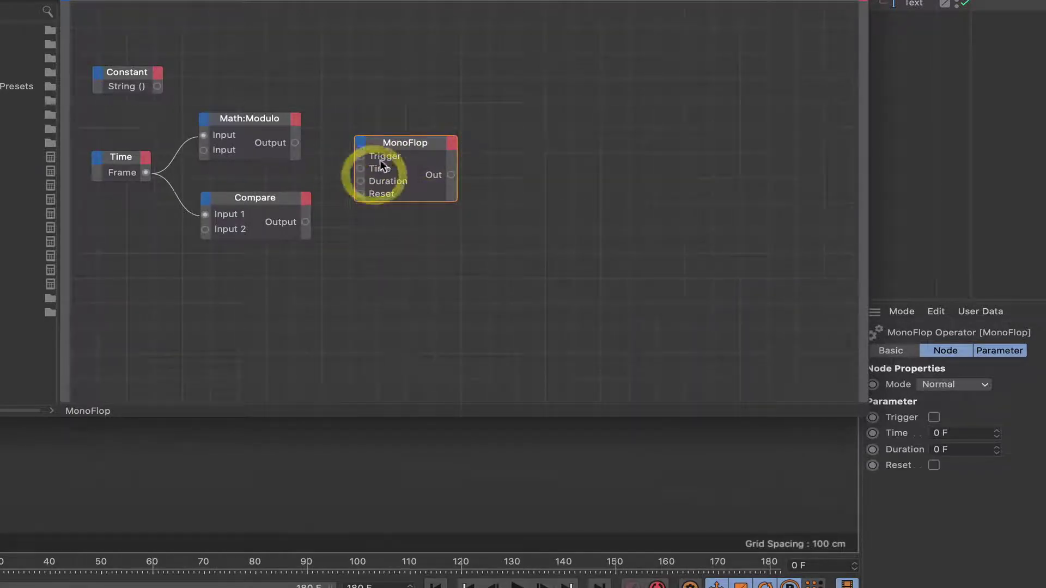
left_click(401, 140)
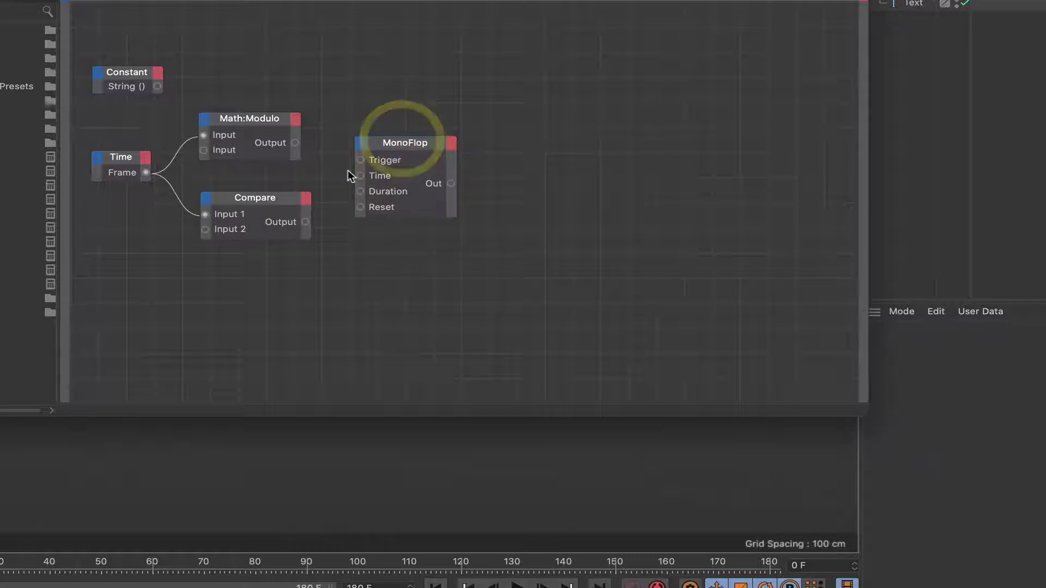
left_click_drag(295, 143, 359, 160)
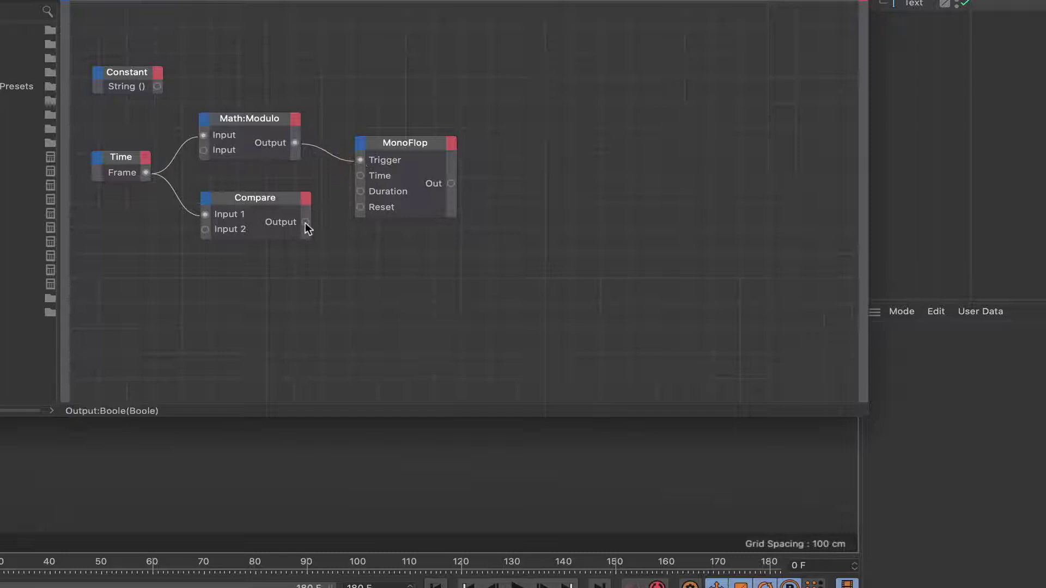
Connect the Compare node's Output to the MonoFlop's Reset input and add a Count output port to the MonoFlop
left_click_drag(304, 222, 360, 207)
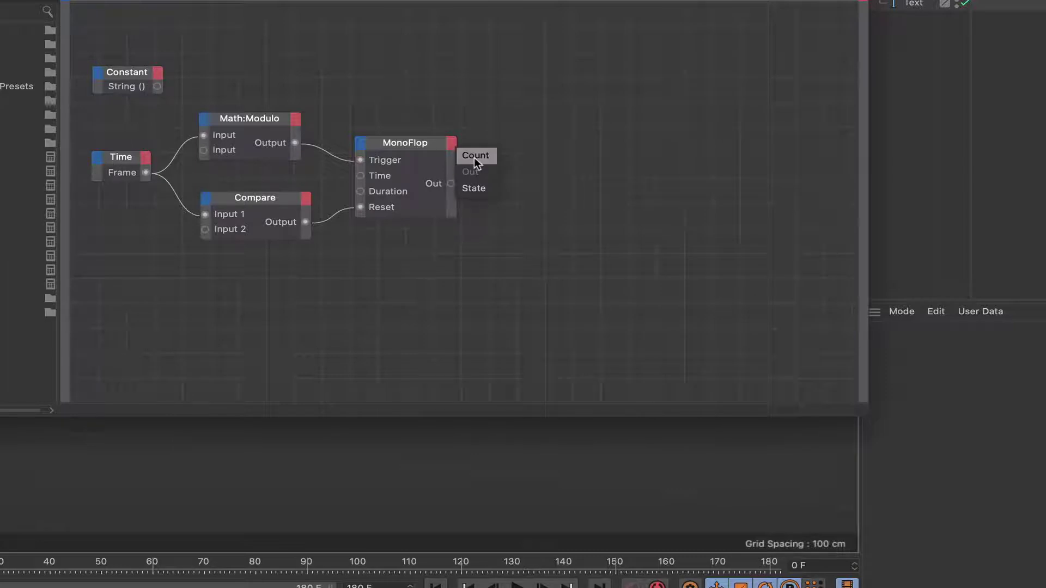
left_click(475, 156)
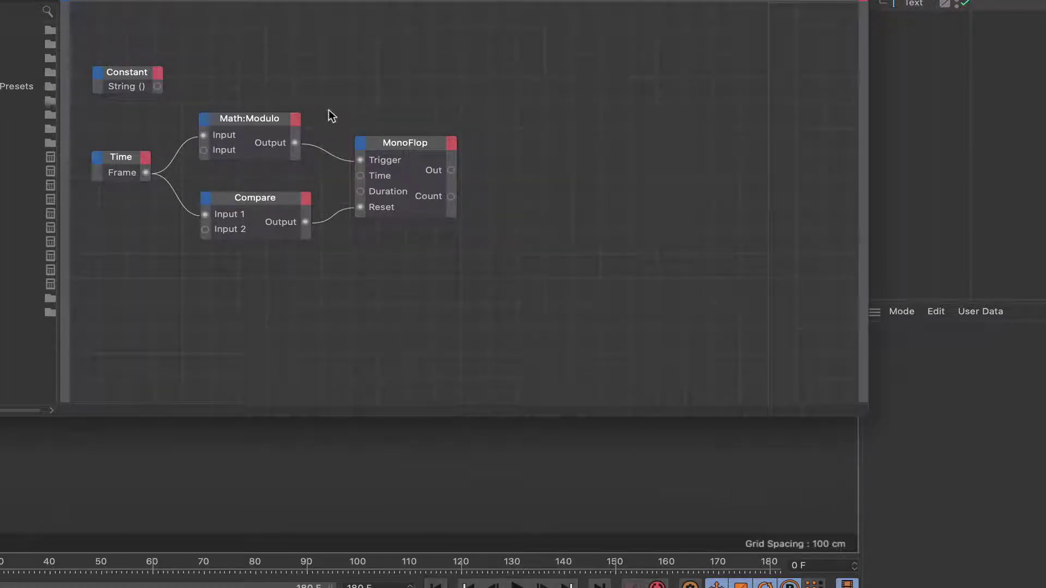
Set the MonoFlop node's mode to OneShot and shift the node slightly closer to the Math:Modulo and Compare nodes
left_click(246, 120)
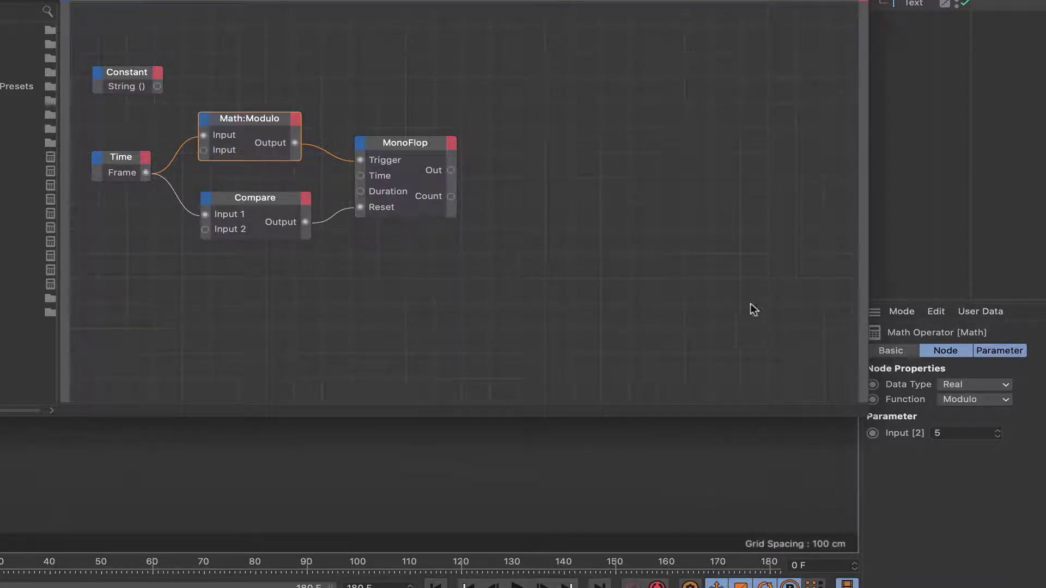
left_click(424, 149)
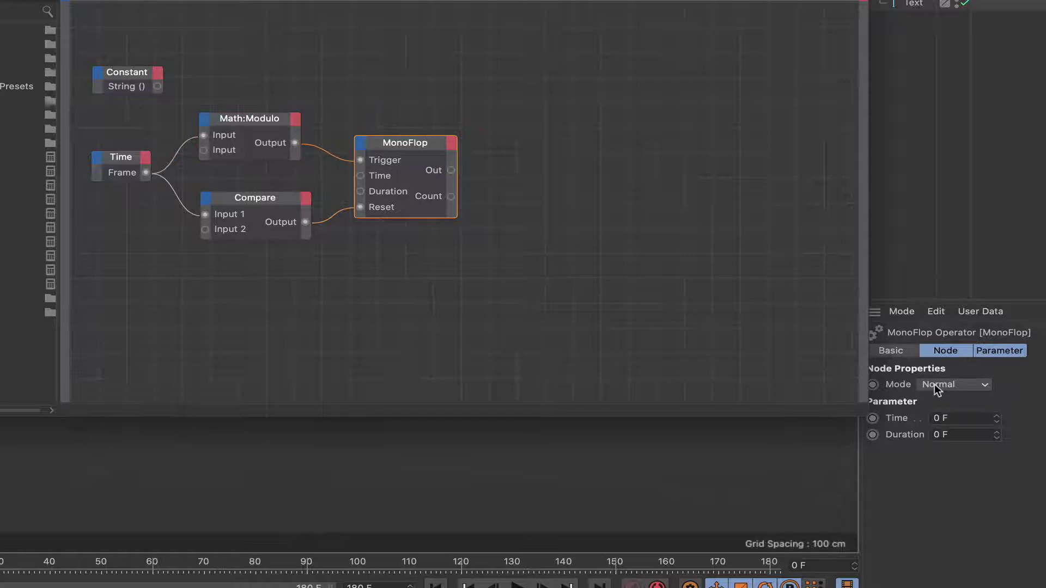
left_click(956, 384)
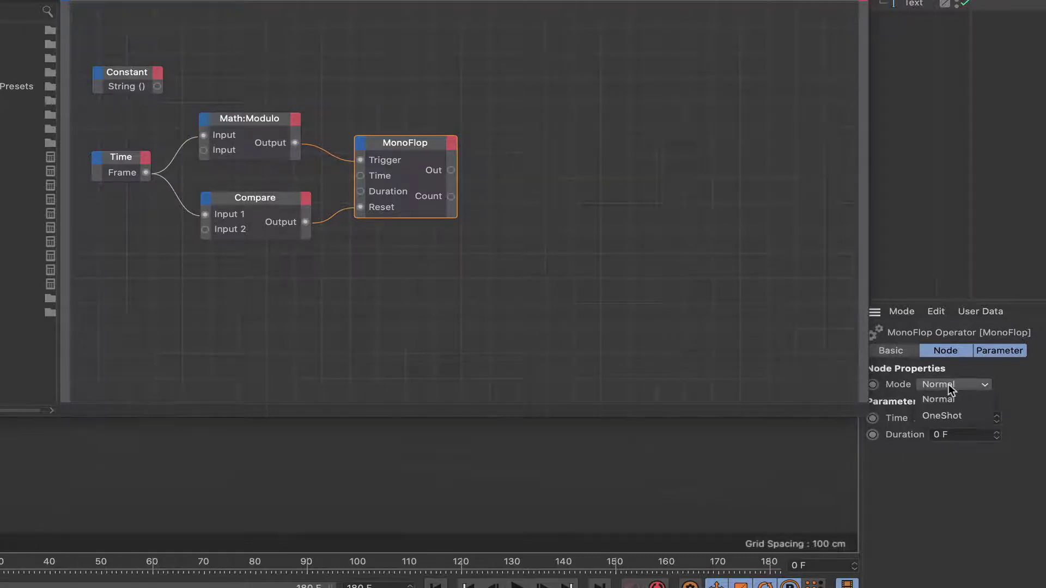
left_click(953, 418)
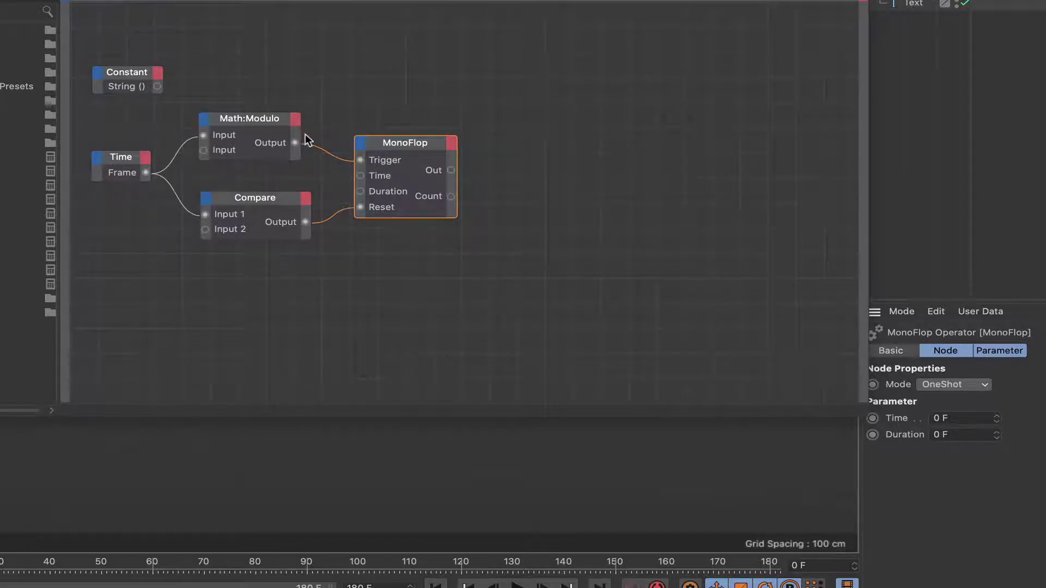
left_click_drag(407, 143, 395, 140)
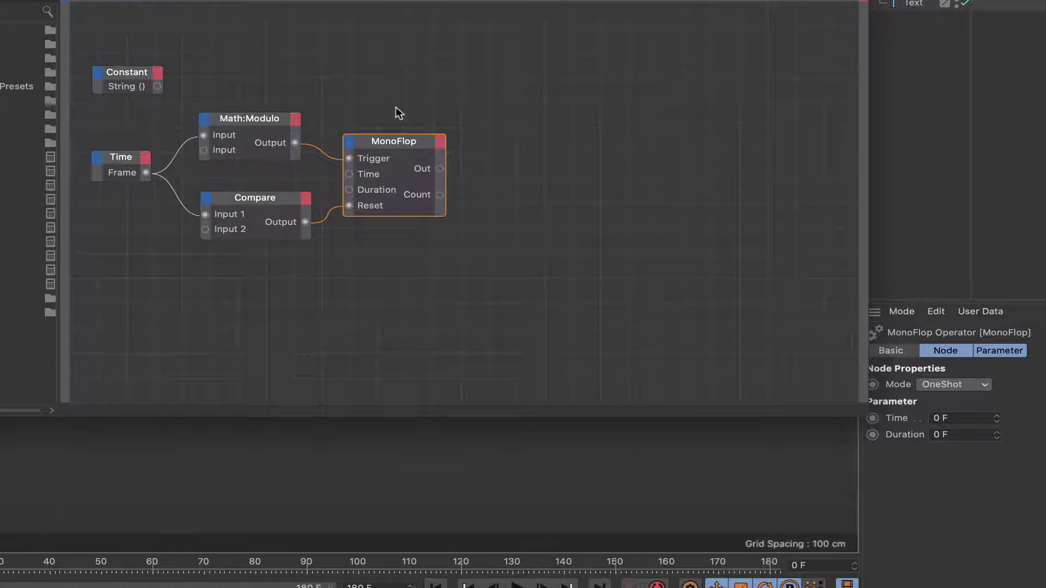
Move the Constant node up a little and add a Python script node above the MonoFlop node
left_click_drag(132, 69, 137, 45)
right_click(369, 69)
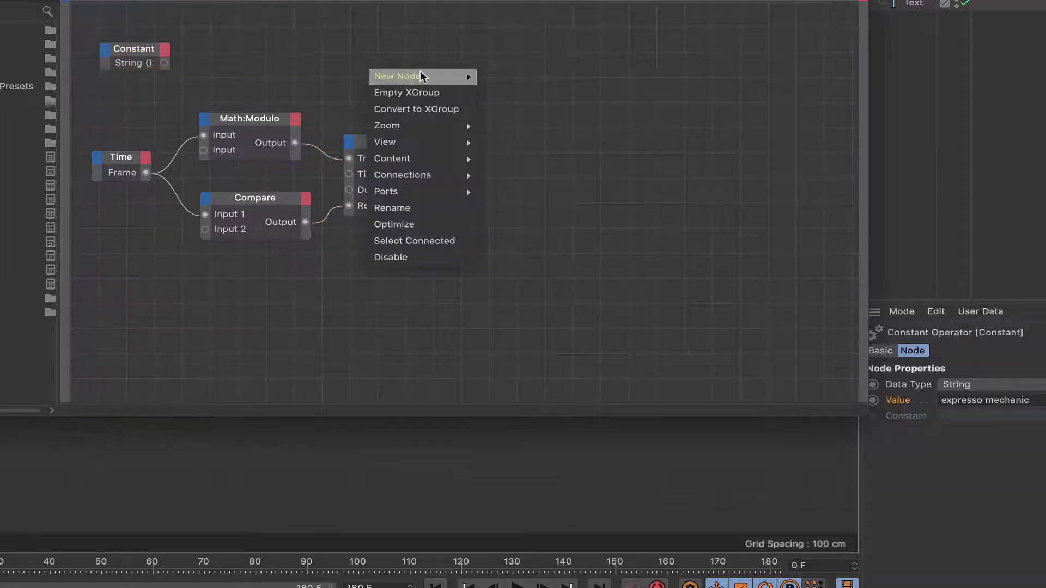
mouse_move(421, 76)
mouse_move(538, 82)
mouse_move(606, 114)
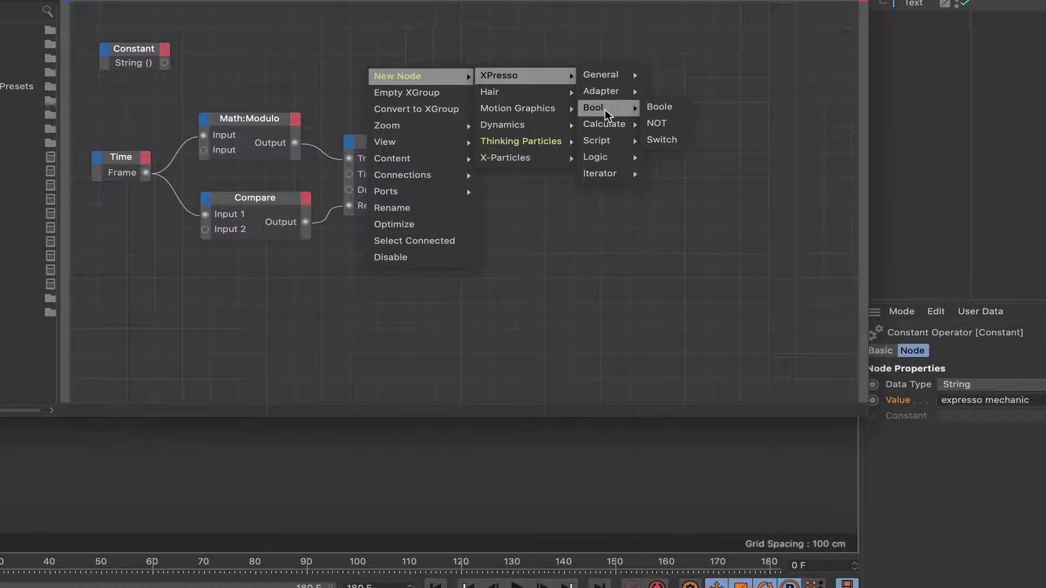
mouse_move(615, 141)
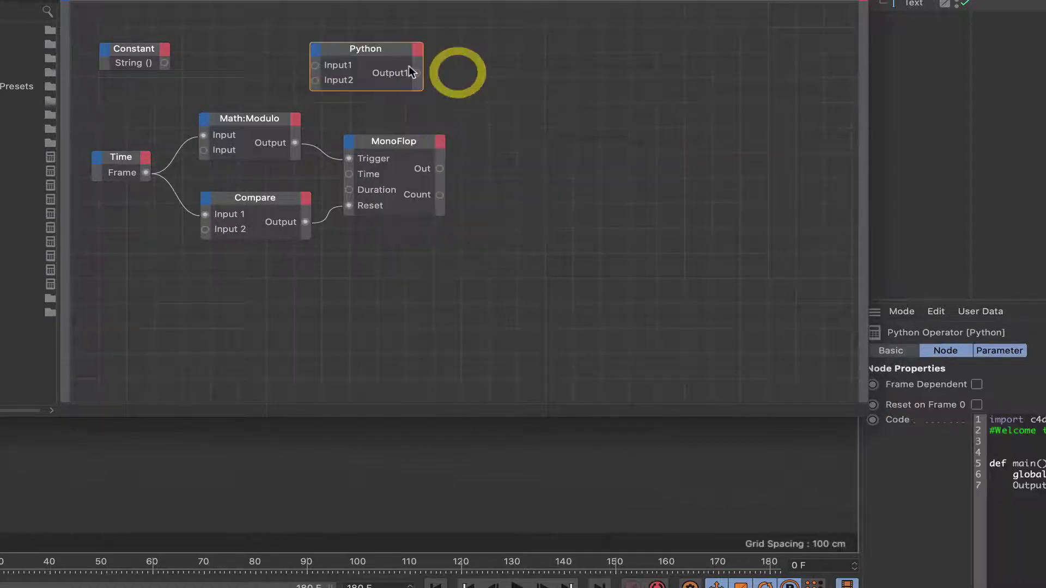
left_click_drag(367, 47, 361, 33)
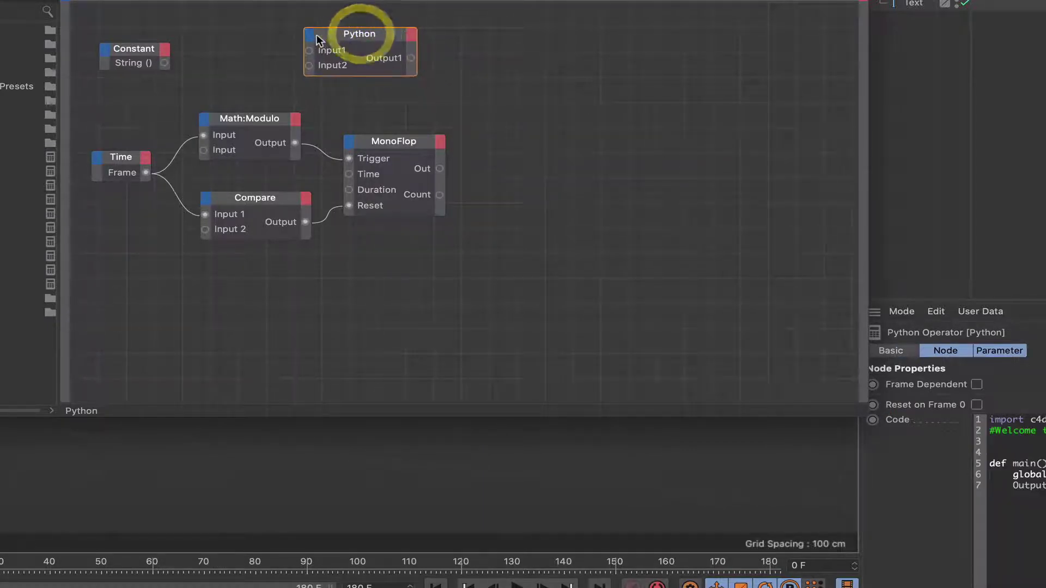
Delete the Python node's default ports Input1, Input2 and Output1
right_click(309, 51)
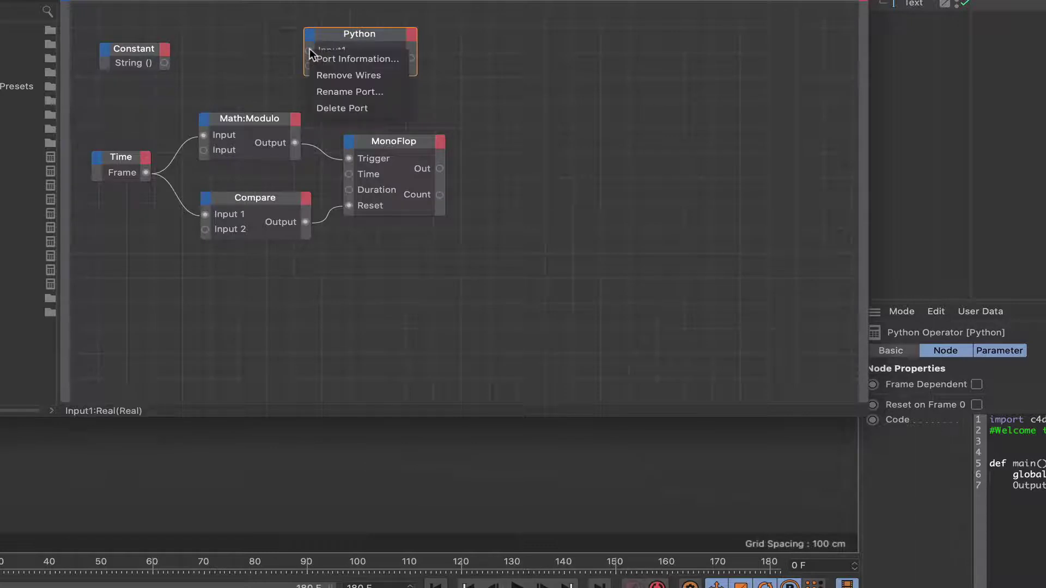
left_click(334, 108)
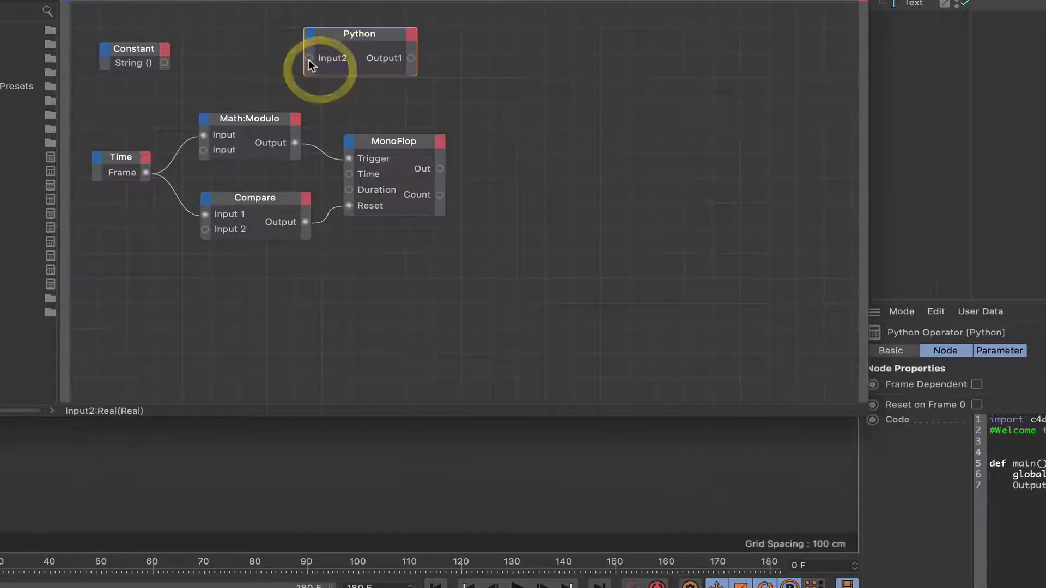
right_click(308, 59)
left_click(332, 115)
right_click(394, 57)
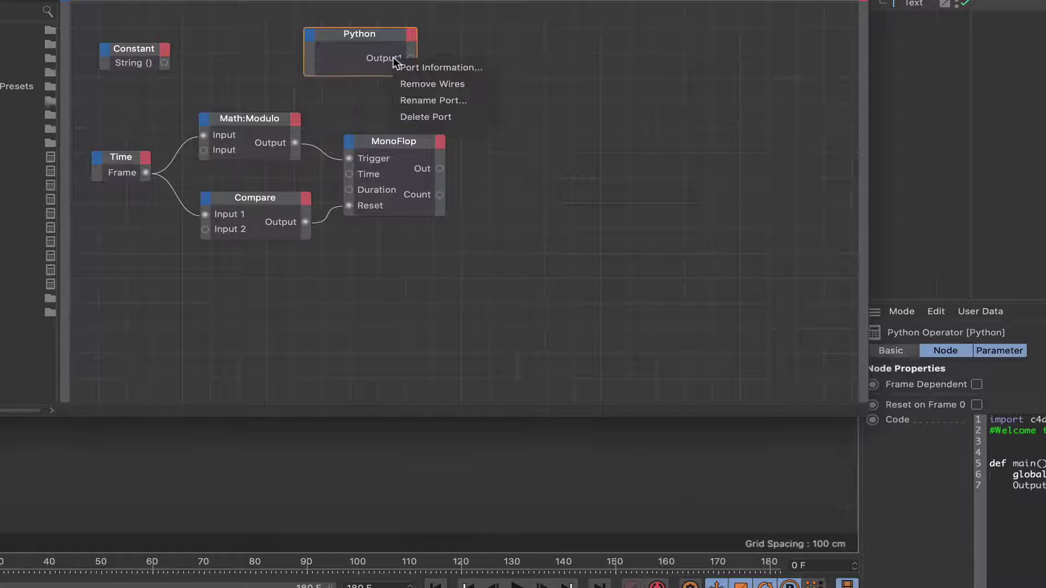
left_click(414, 115)
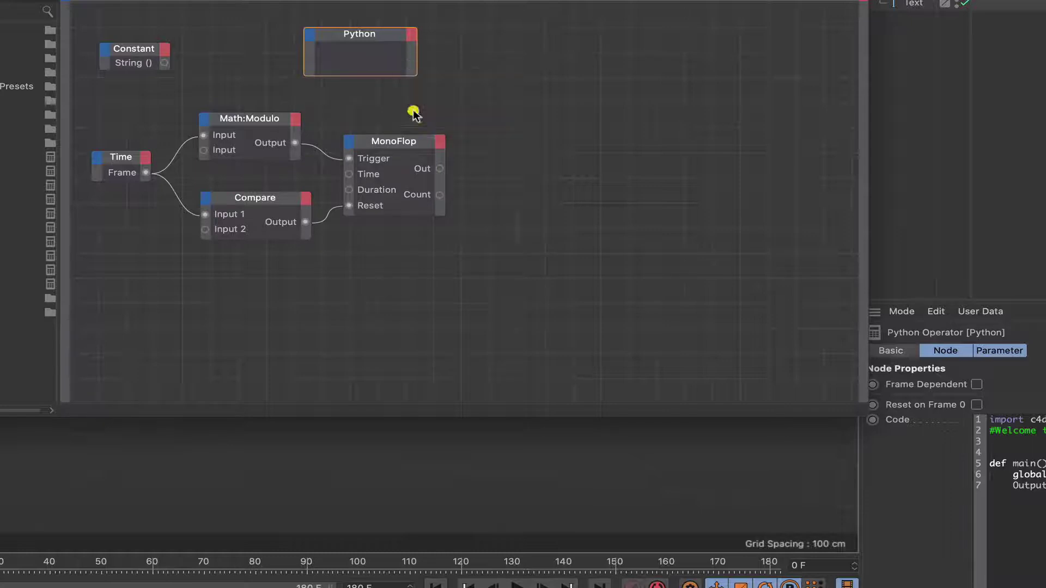
Add a String input port named "string" to the Python node and connect the Constant node's String output to it
left_click(308, 35)
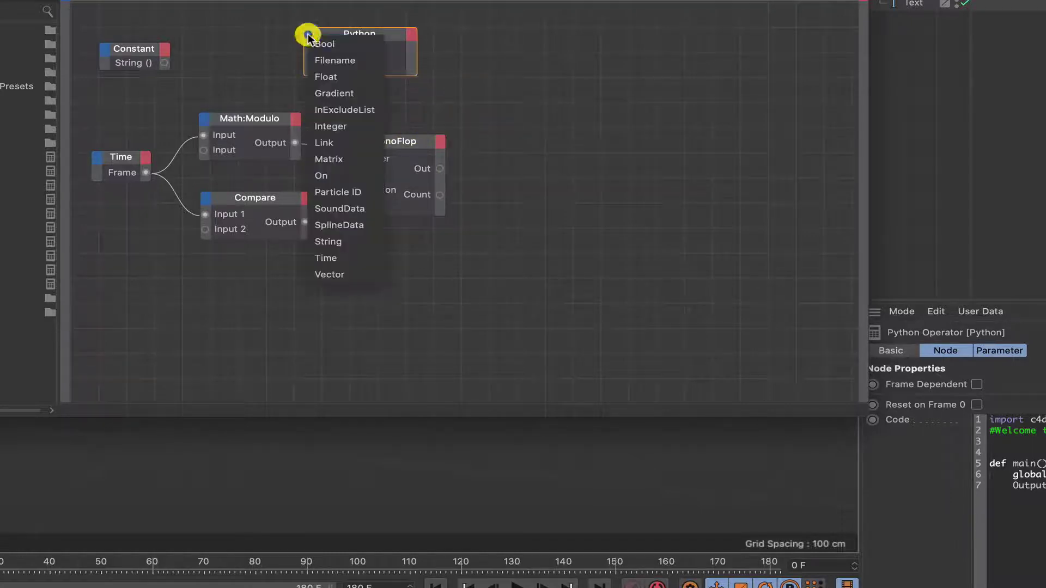
left_click(340, 238)
right_click(330, 58)
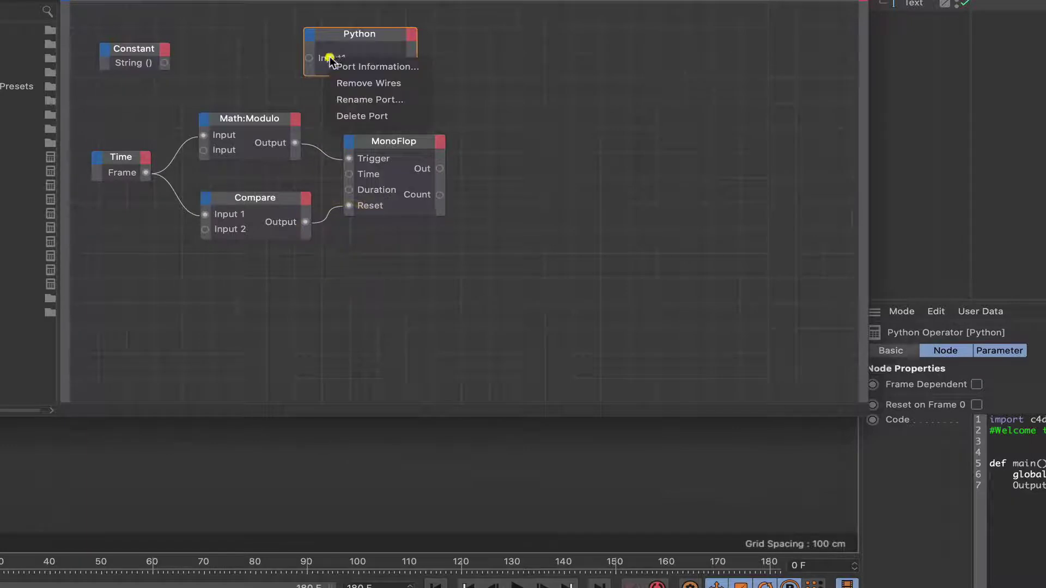
left_click(354, 98)
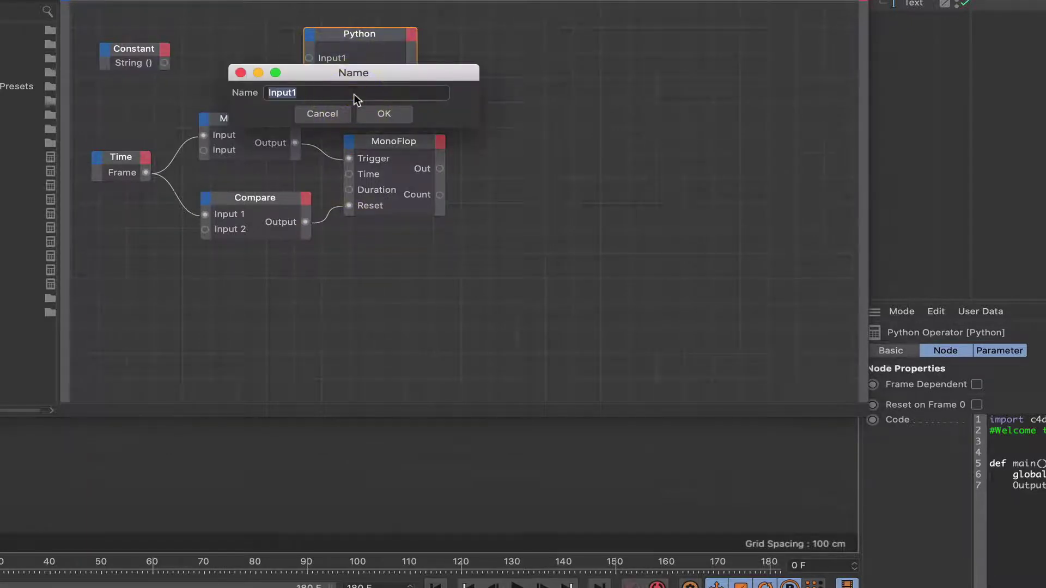
type("string")
key("Return")
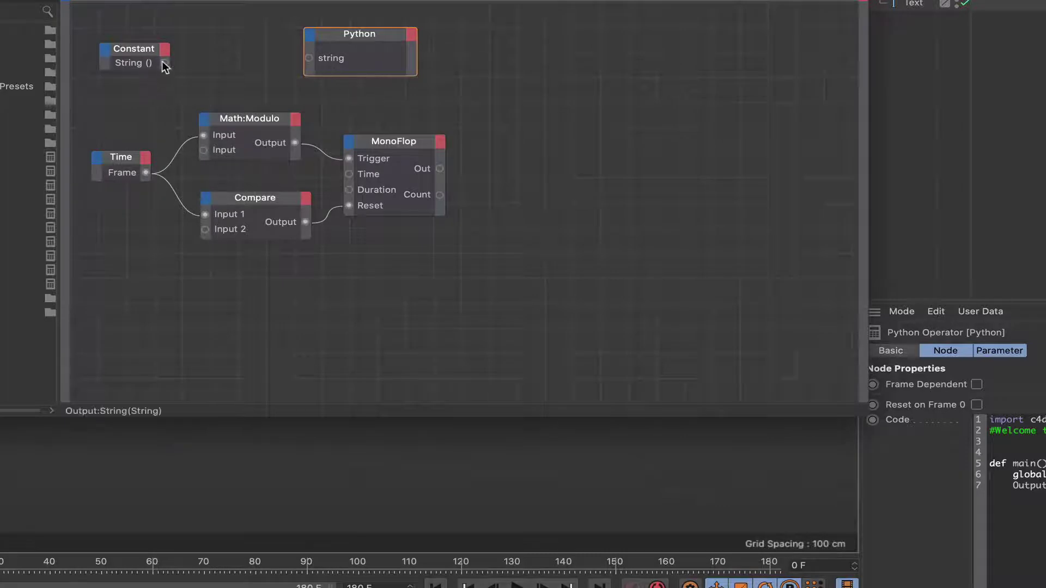
left_click_drag(176, 63, 308, 57)
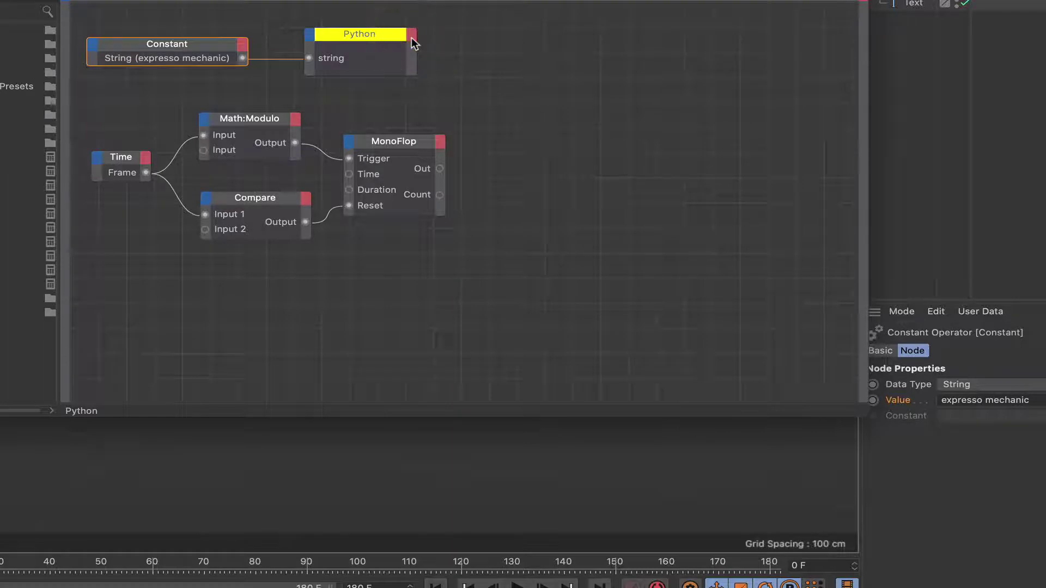
Add a String-type output port to the Python node and rename it "String"
left_click(412, 36)
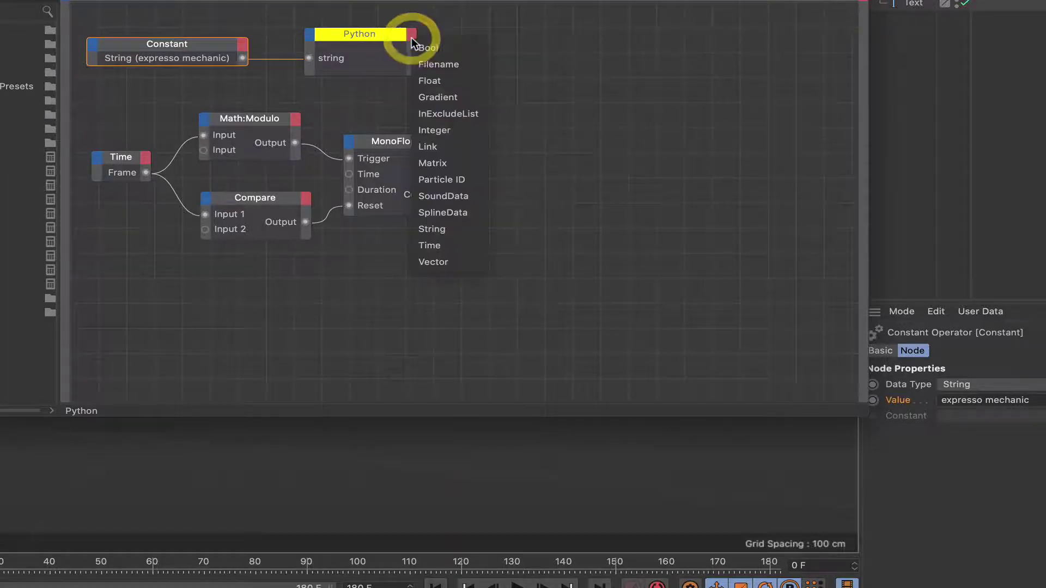
left_click(443, 228)
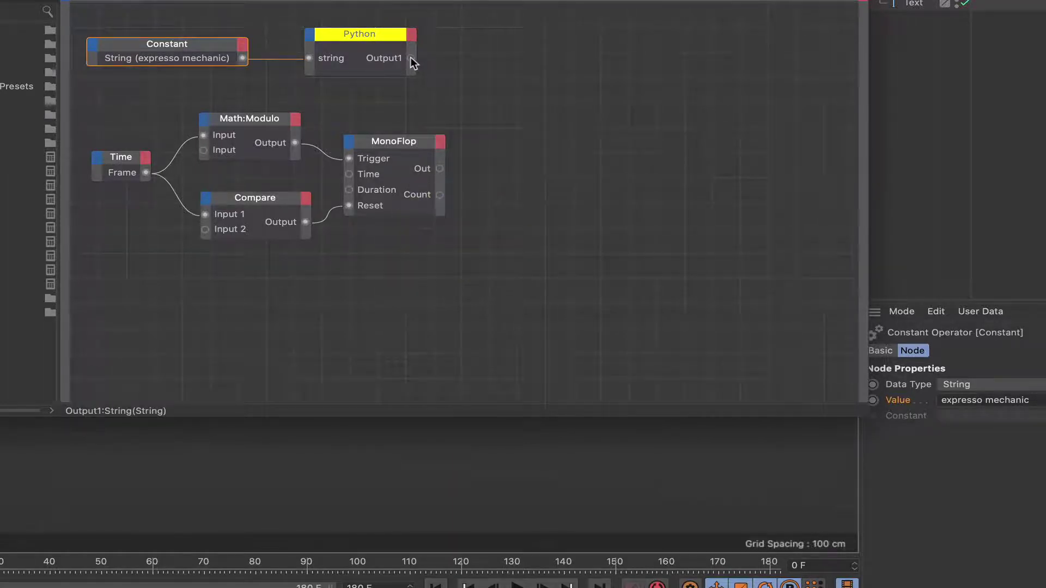
right_click(411, 58)
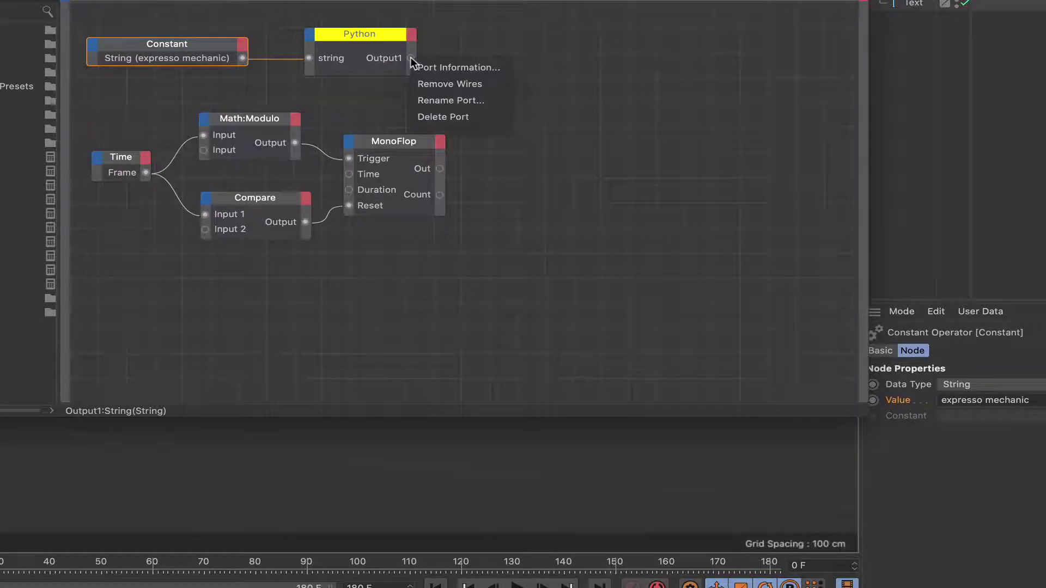
left_click(435, 98)
type("S")
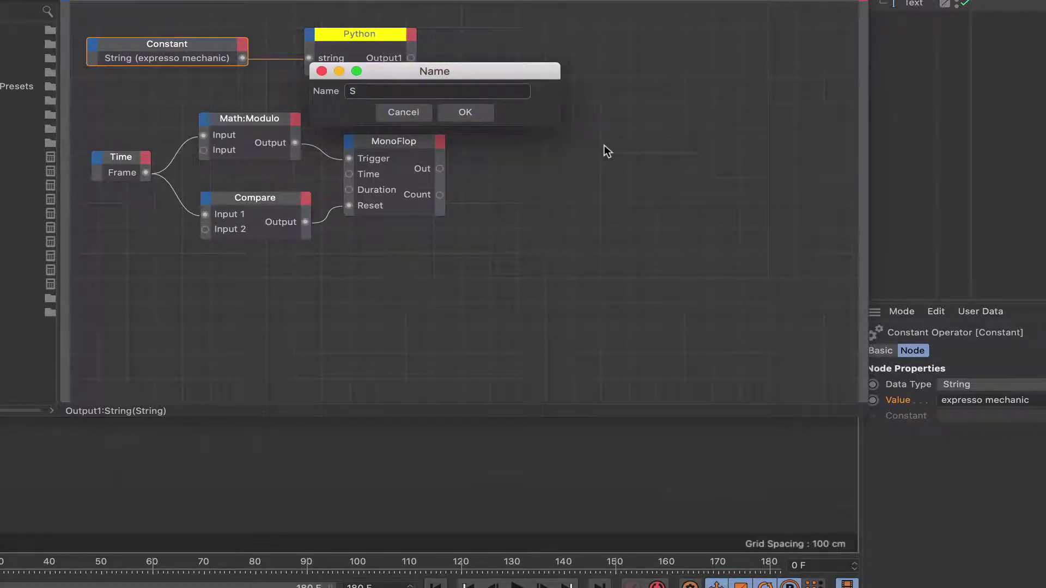
type("tring")
left_click(460, 113)
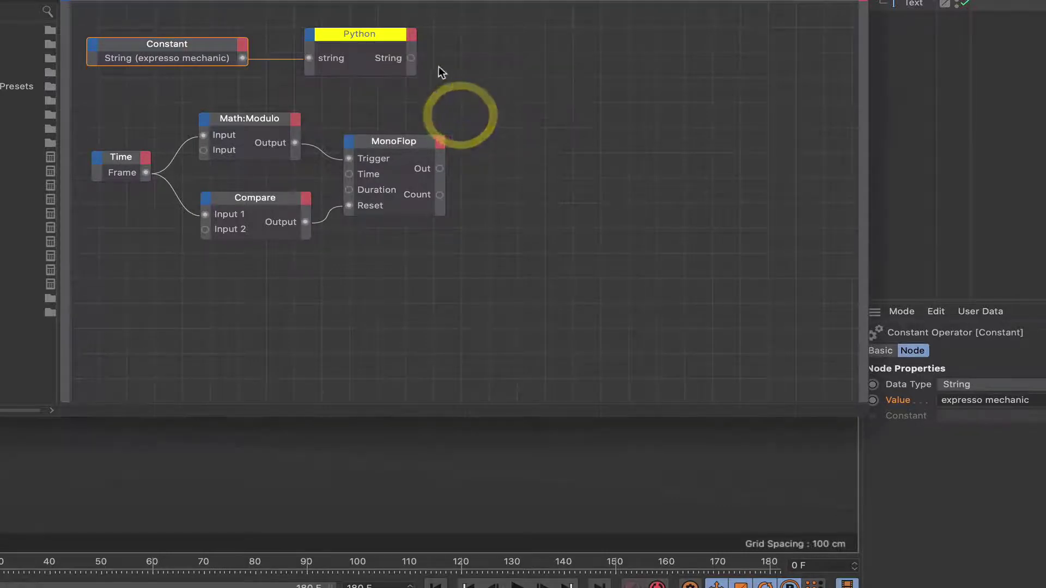
Add two Integer output ports to the Python node and enlarge the node to fit its ports
left_click(412, 36)
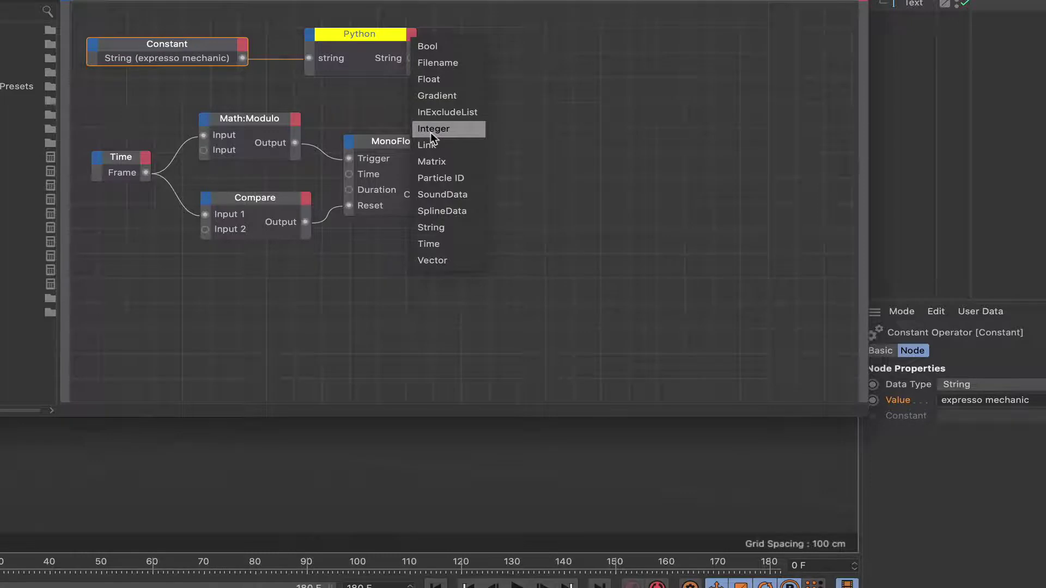
left_click(433, 129)
left_click(412, 34)
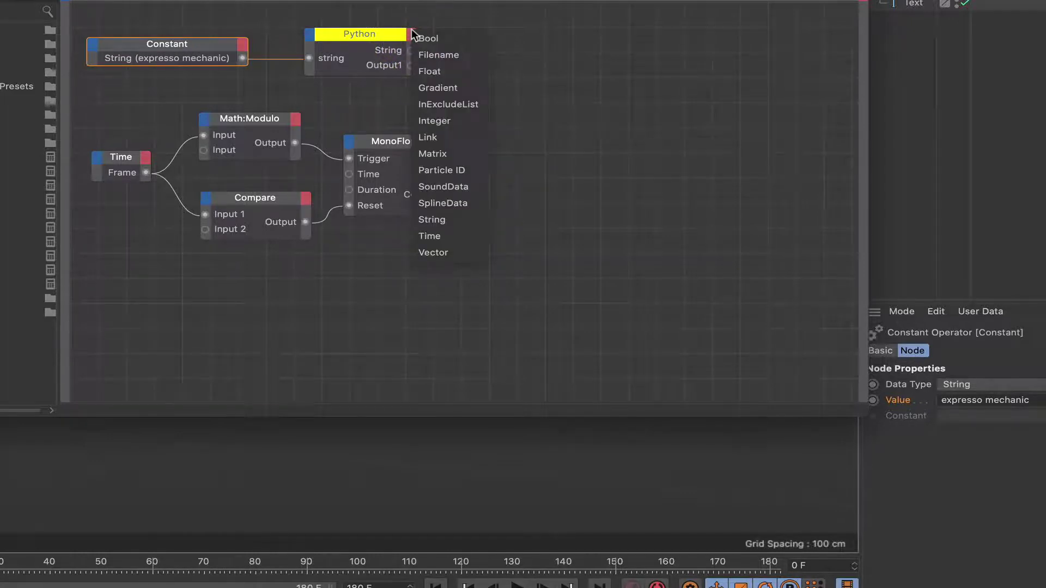
left_click(439, 118)
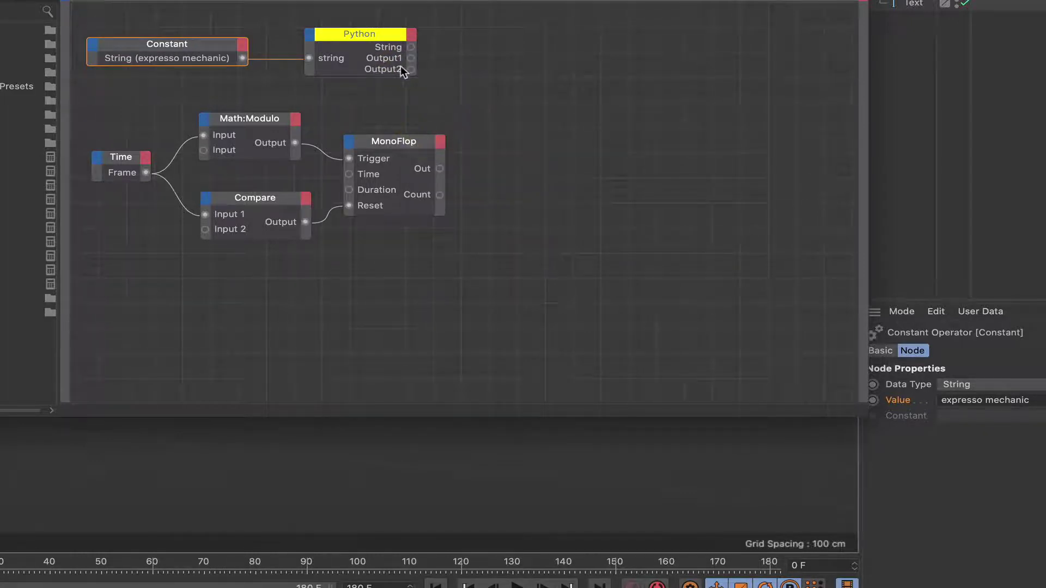
left_click(391, 33)
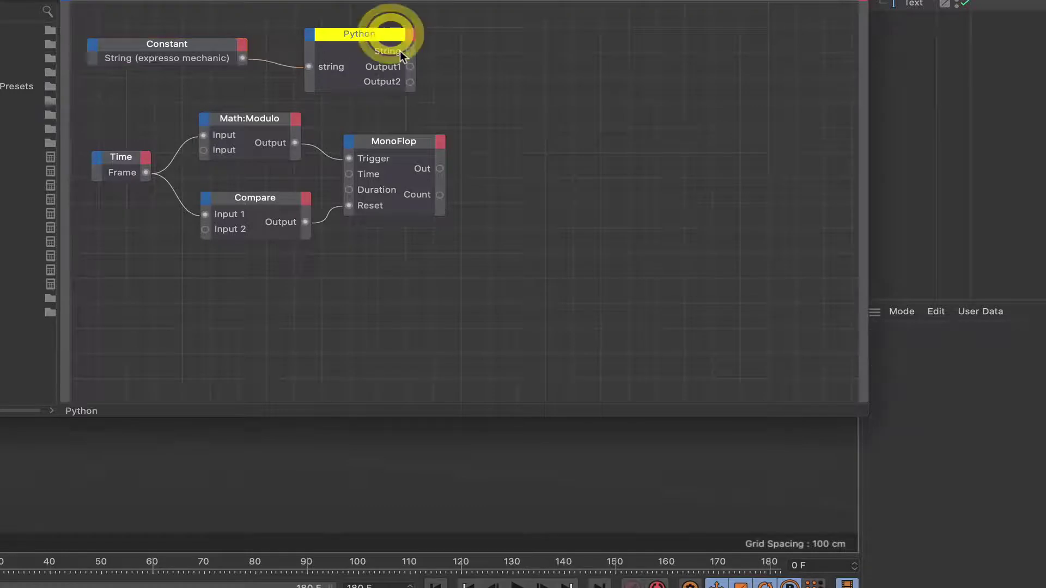
Rename the Python node's Output1 port to "Count"
right_click(409, 64)
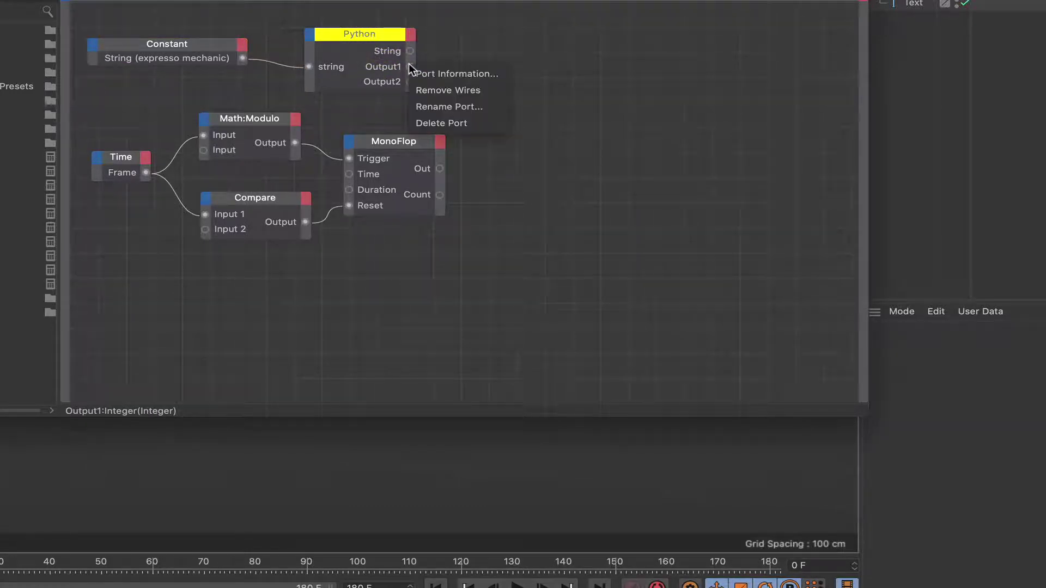
left_click(435, 102)
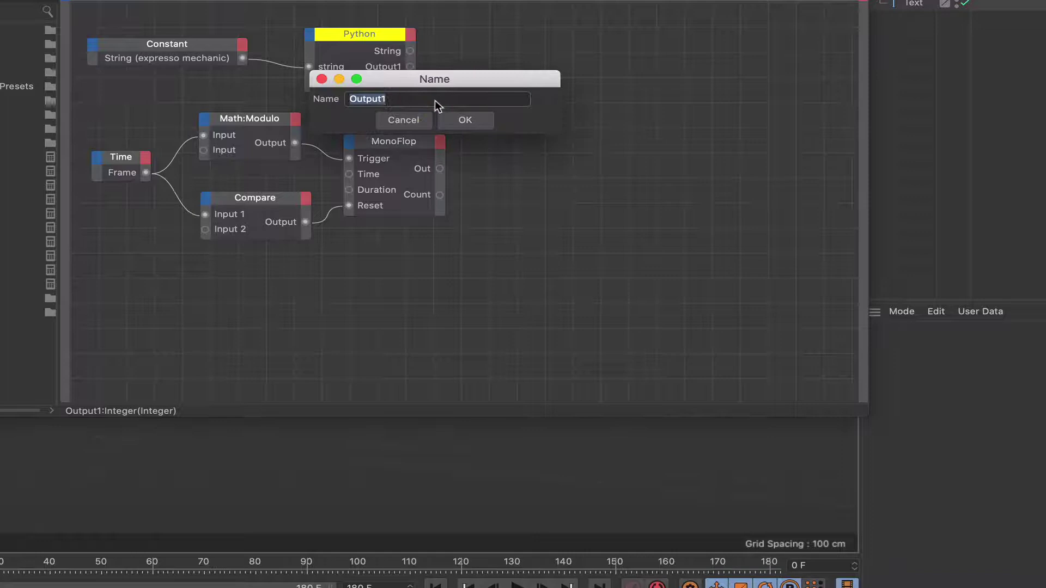
type("Count")
left_click(466, 119)
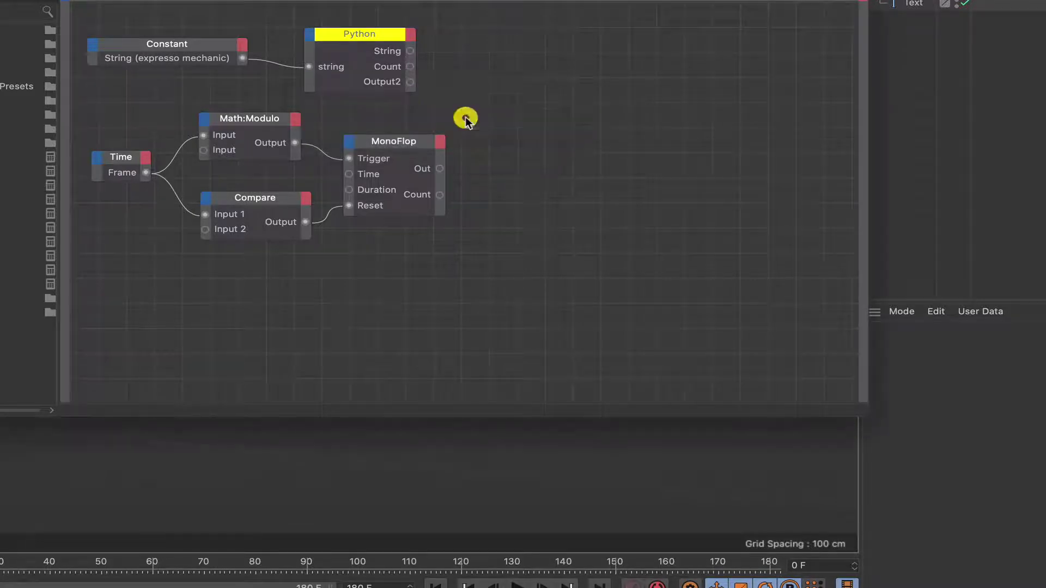
Rename the Python node's Output2 port to "Minus_Count"
right_click(397, 80)
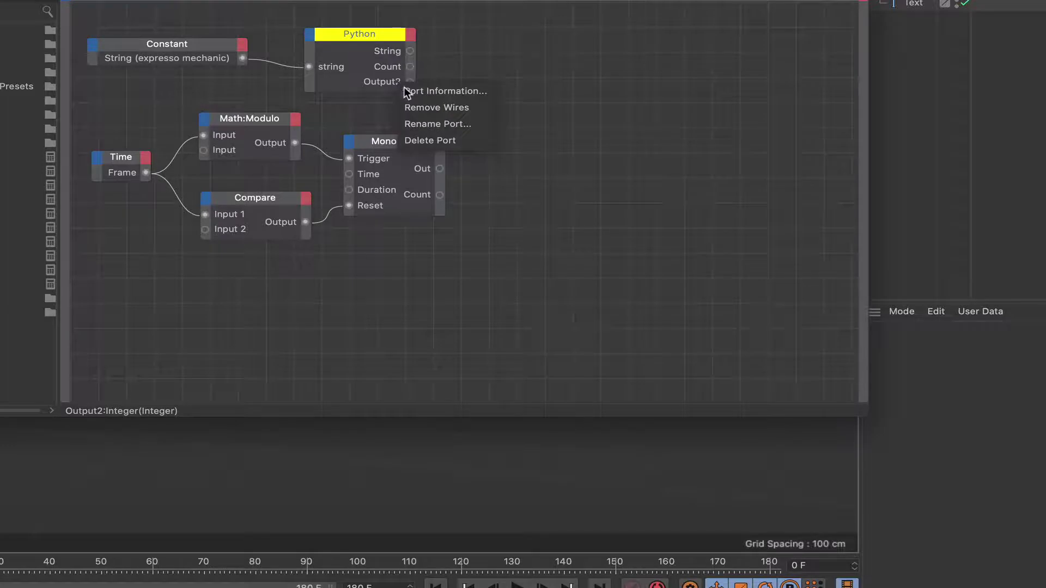
left_click(434, 122)
type("Min")
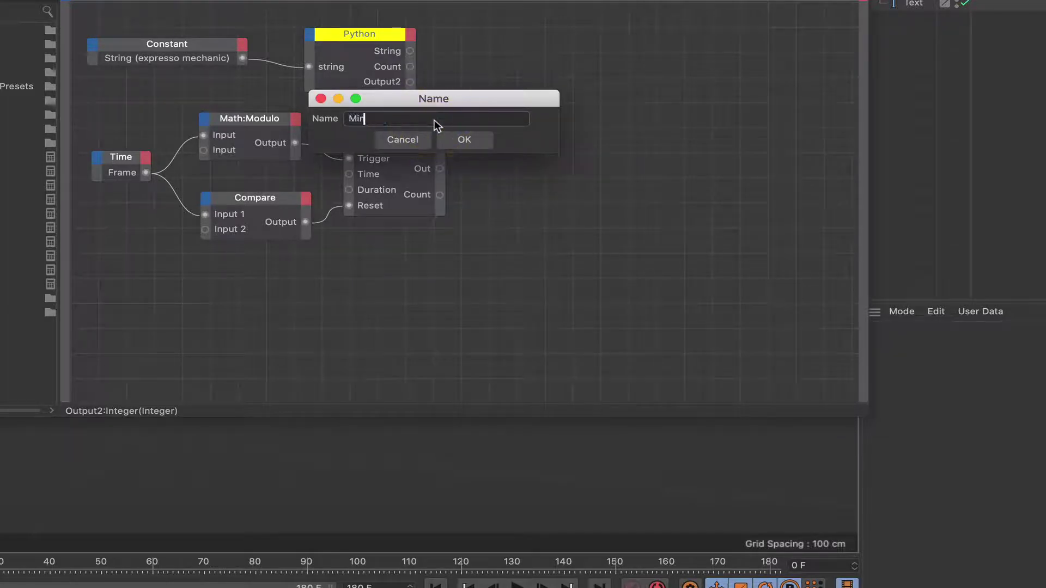
type("us_Count")
left_click(471, 140)
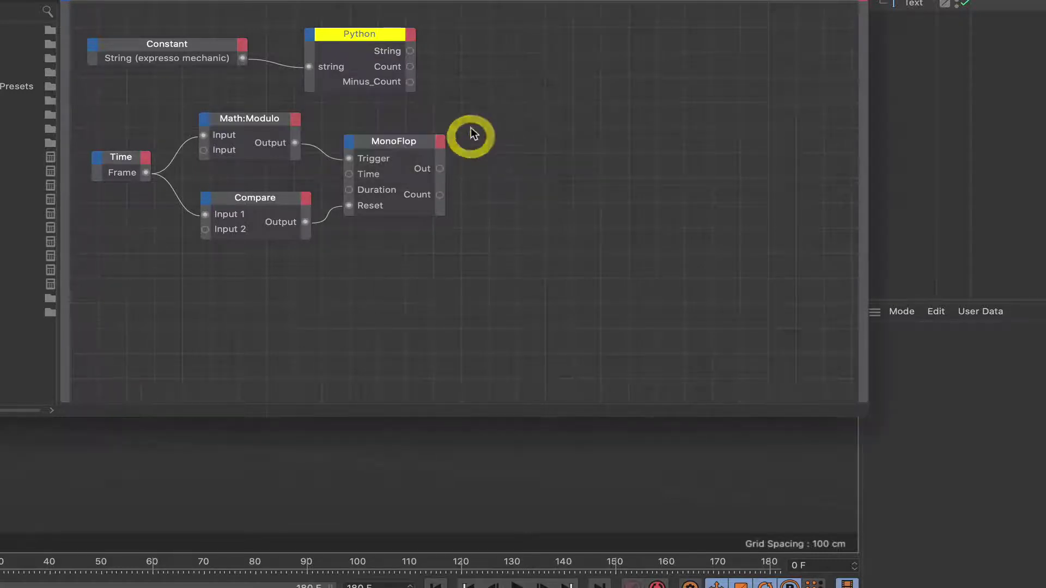
Select the Python node to show its node properties and code
left_click(379, 33)
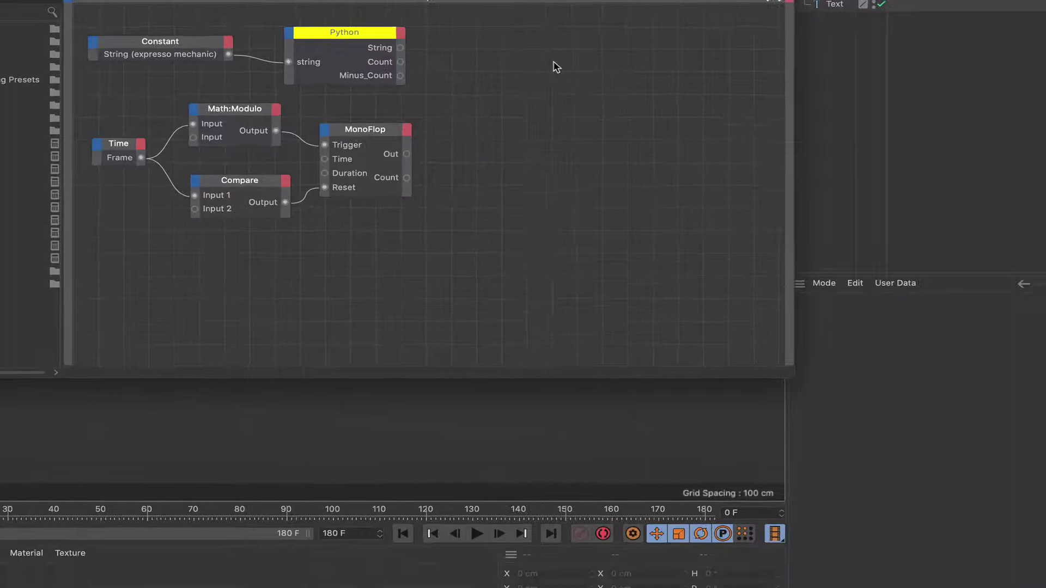
left_click_drag(347, 35, 300, 5)
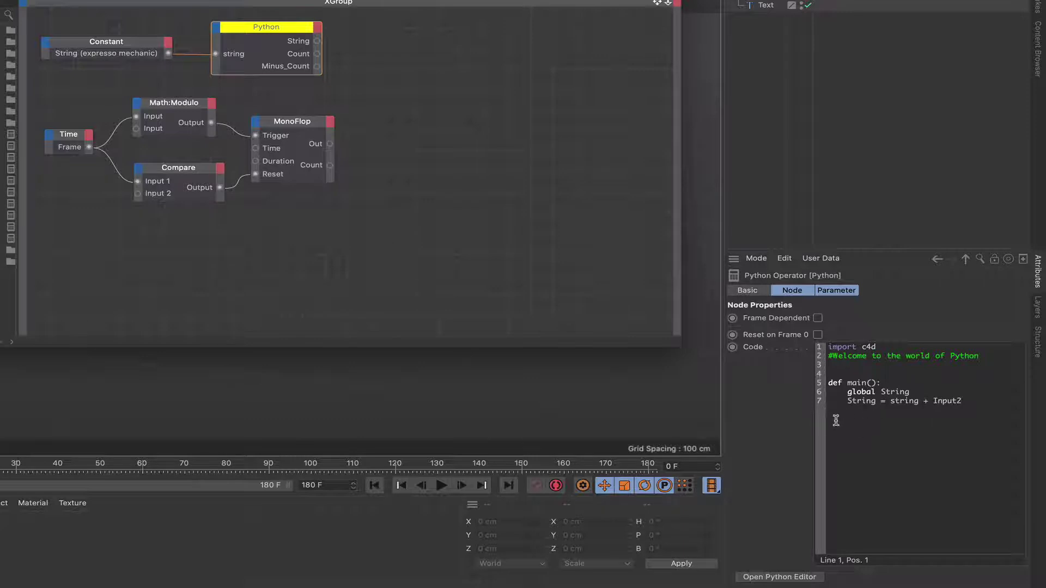
left_click(806, 577)
left_click_drag(828, 211, 723, 34)
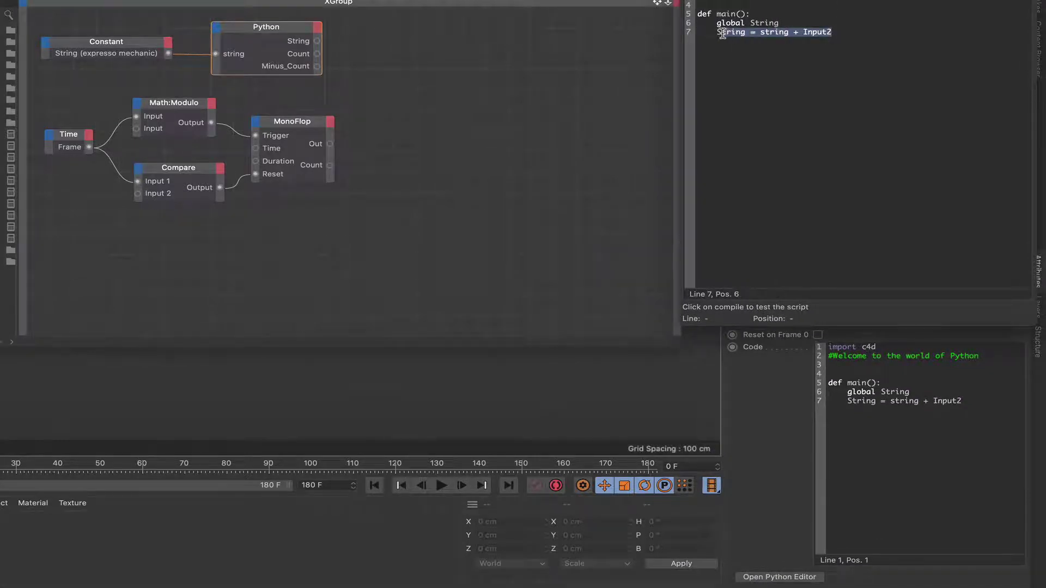
key("BackSpace")
type("glob")
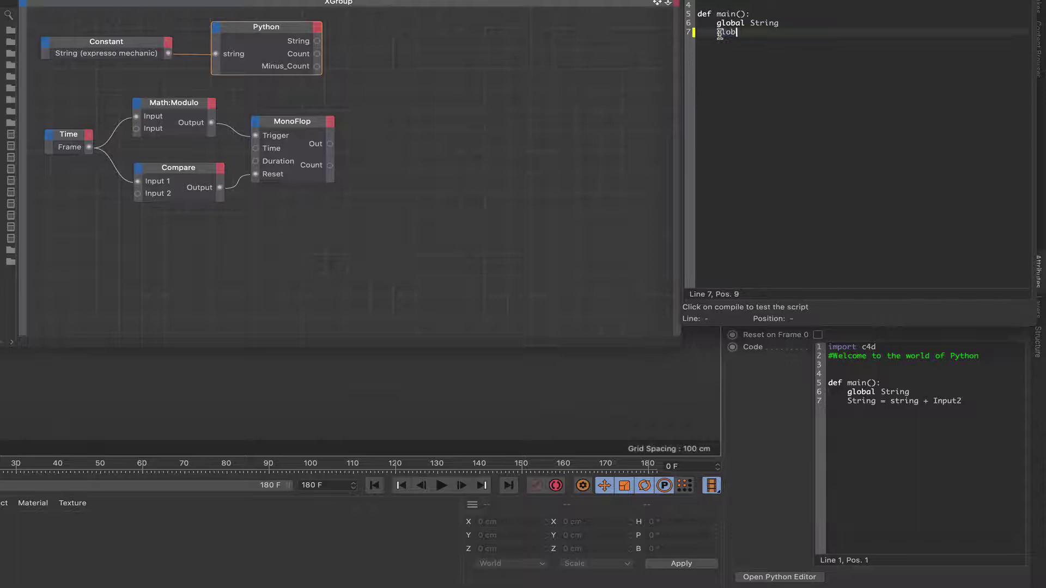
type("al Count")
key("Return")
type("global ")
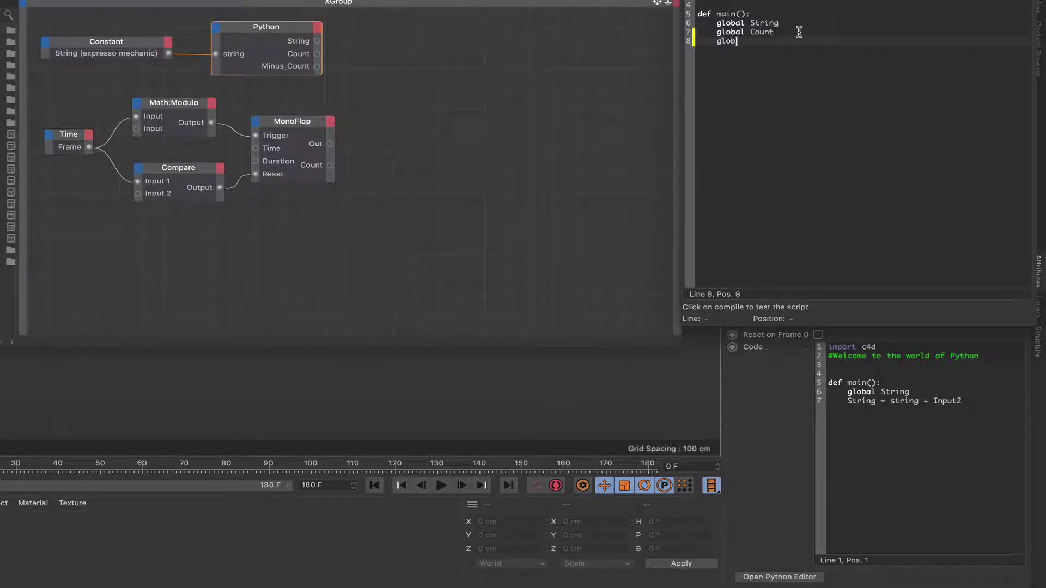
type("Minus_Count")
key("Return")
key("Return")
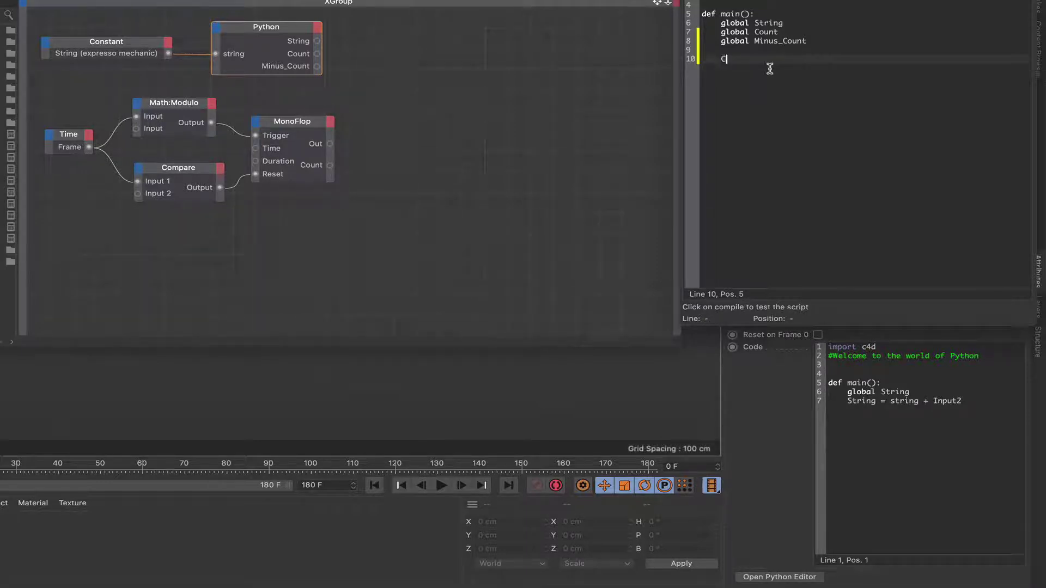
type("nt = len(string")
left_click(828, 60)
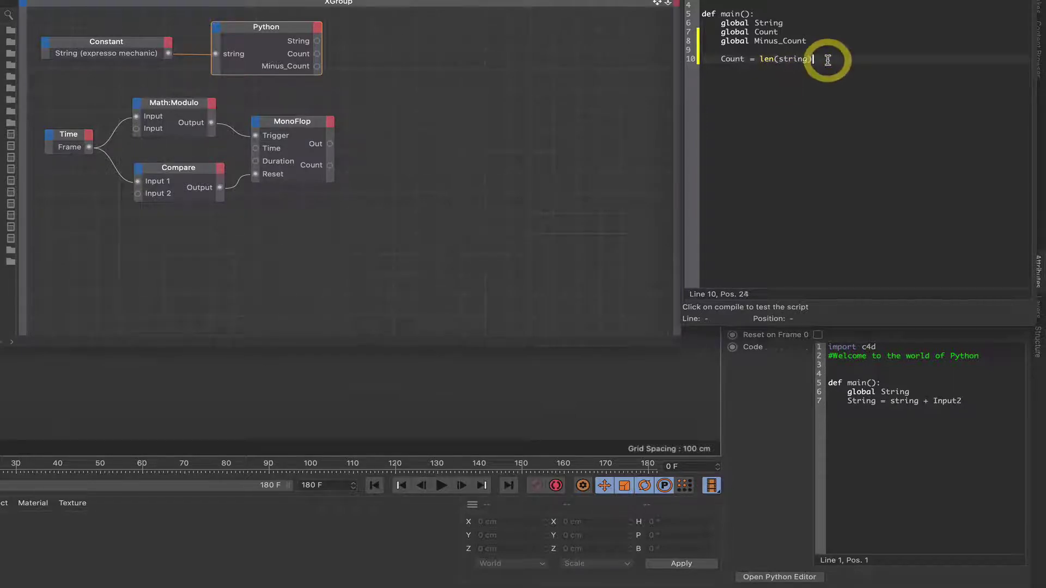
key("Return")
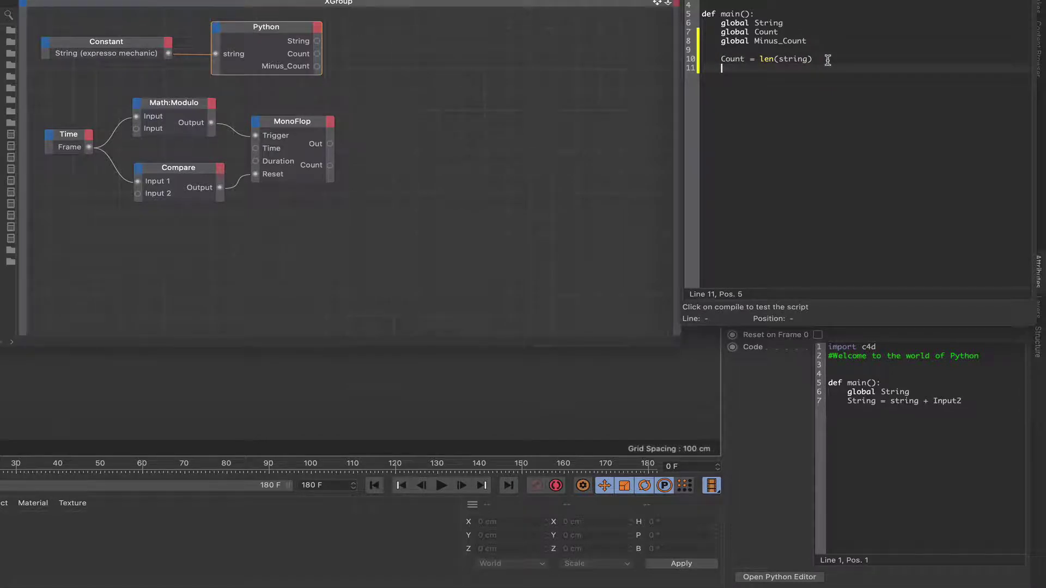
type("Minus_Count = -Count")
key("Return")
type("String =")
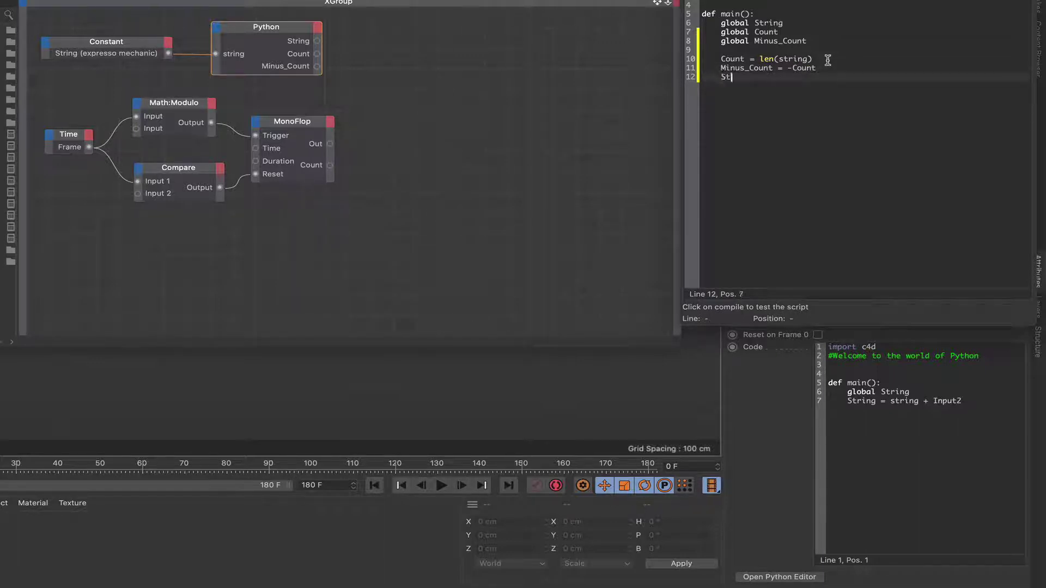
type(" string")
left_click(811, 79)
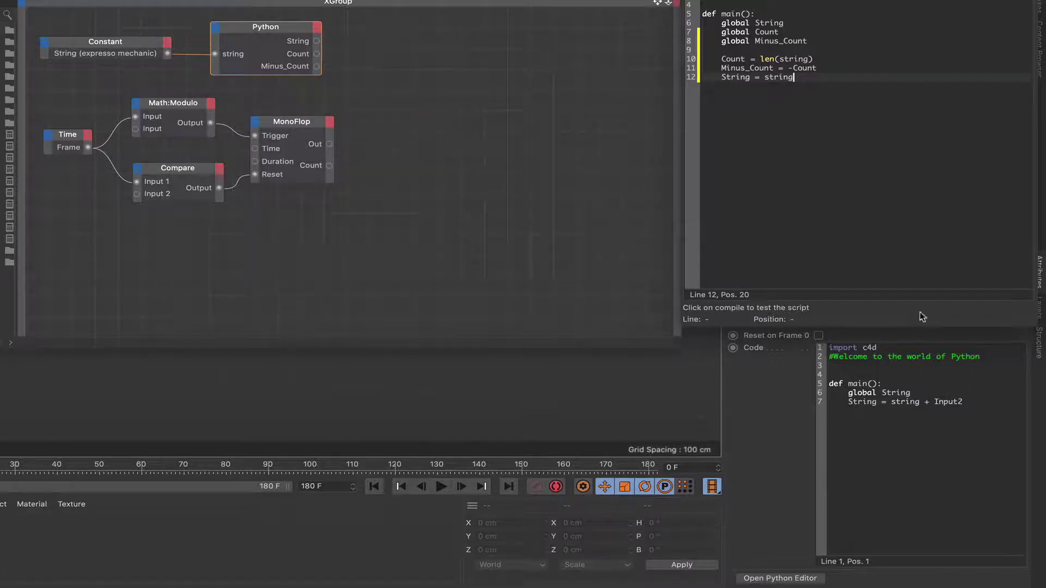
left_click(763, 52)
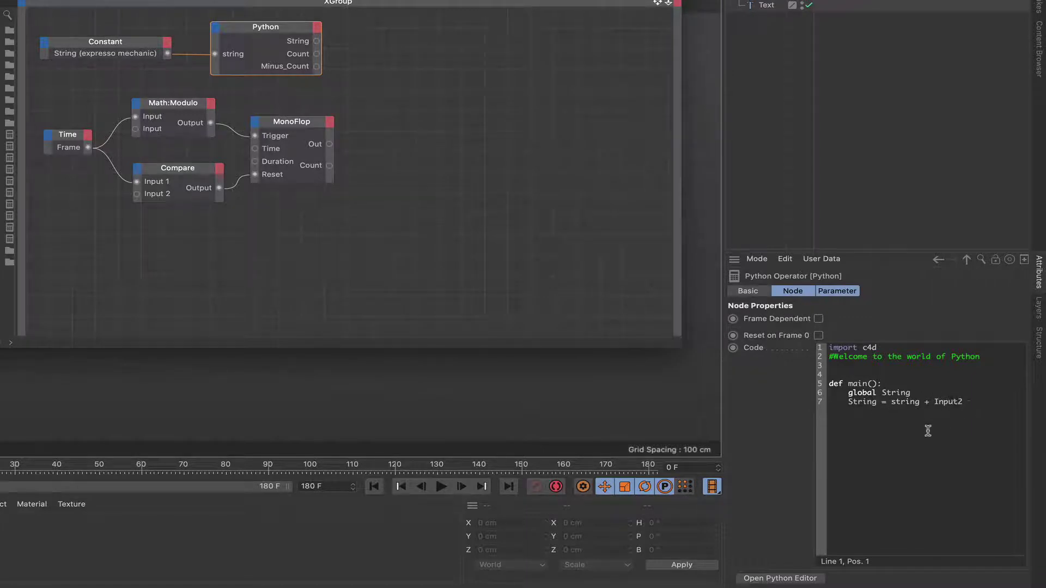
Open the Python node's code in the expression editor and replace the String assignment in main() with "global Count"
left_click(780, 579)
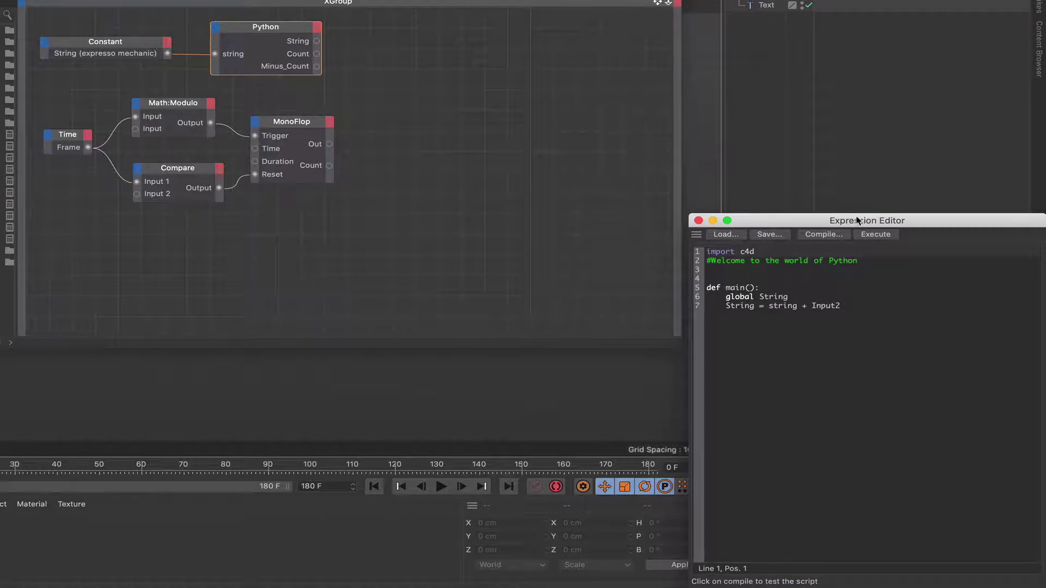
left_click_drag(831, 214, 820, 0)
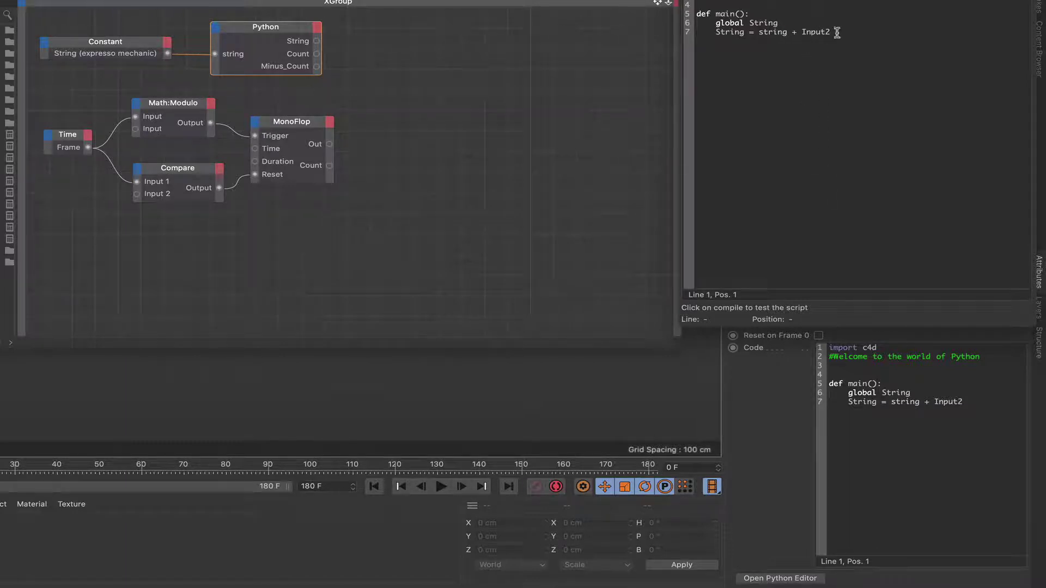
left_click_drag(836, 31, 718, 36)
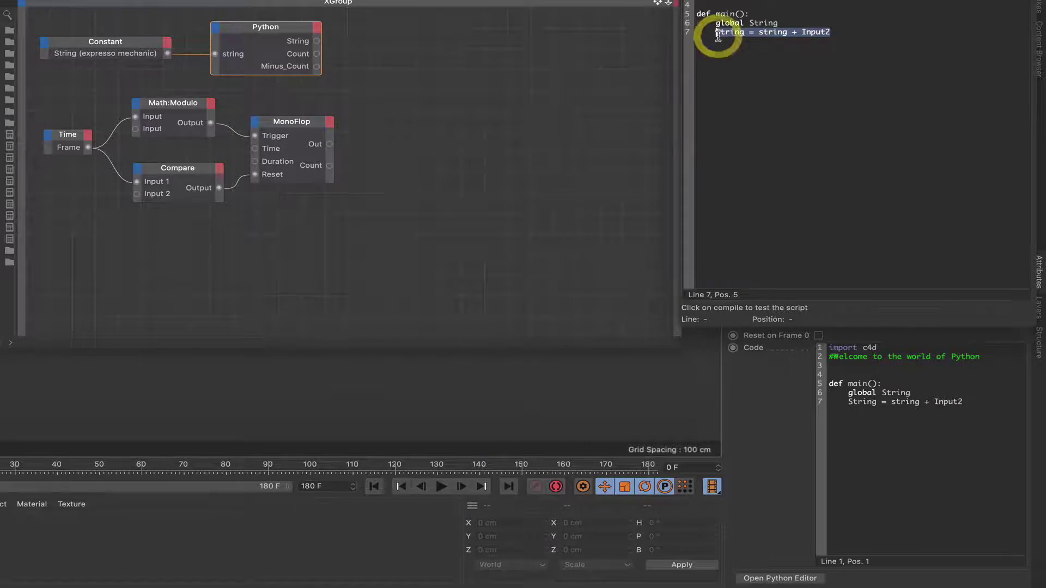
type("global ")
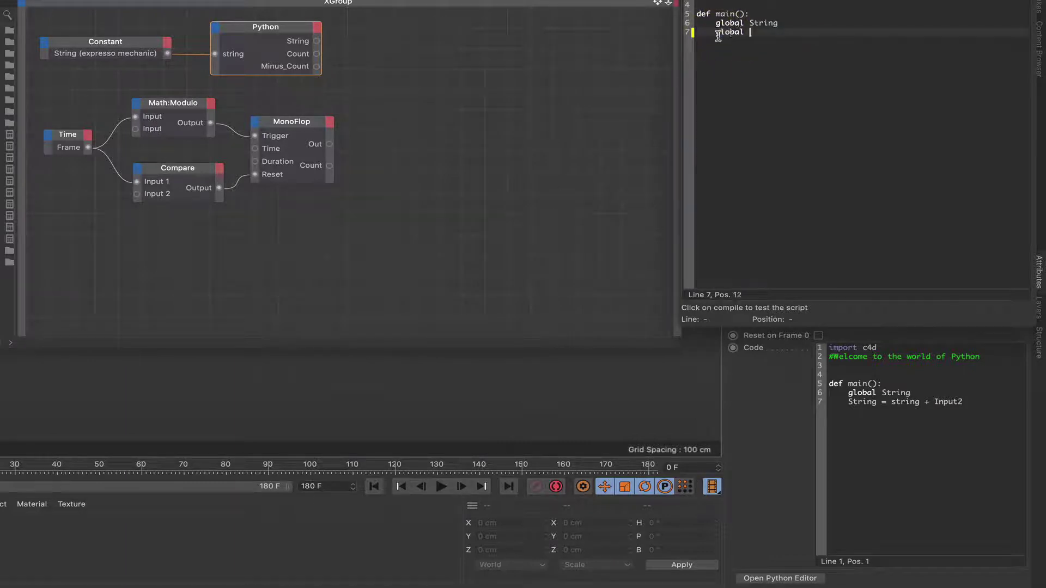
type("Count")
key("Return")
Declare "global Minus_Count" below the Count declaration and leave a blank line after it
type("gloabl")
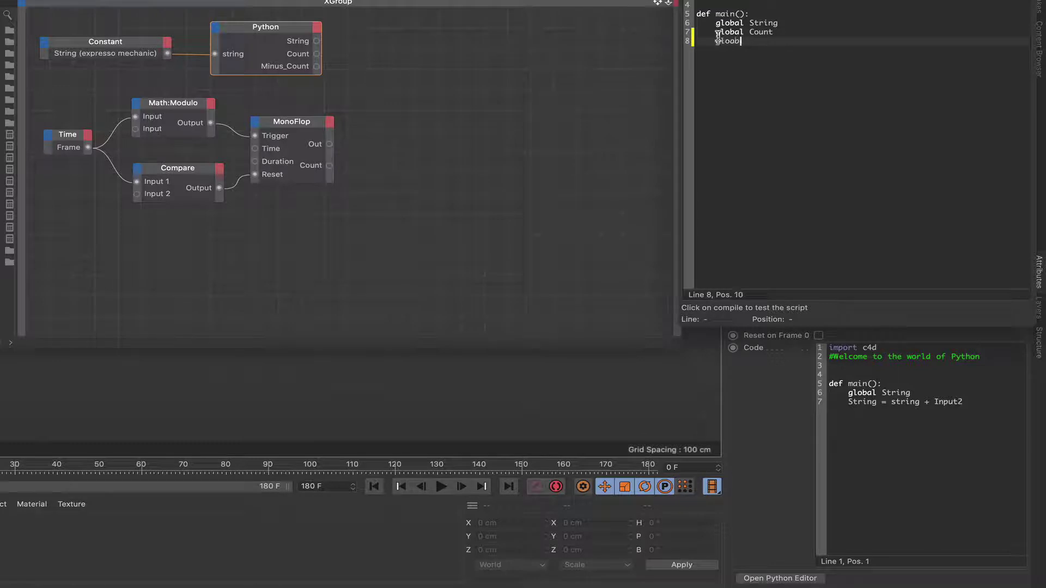
key("BackSpace")
key("BackSpace")
type("bal ")
type("Mi")
type("opun")
type("unt")
key("Return")
key("Return")
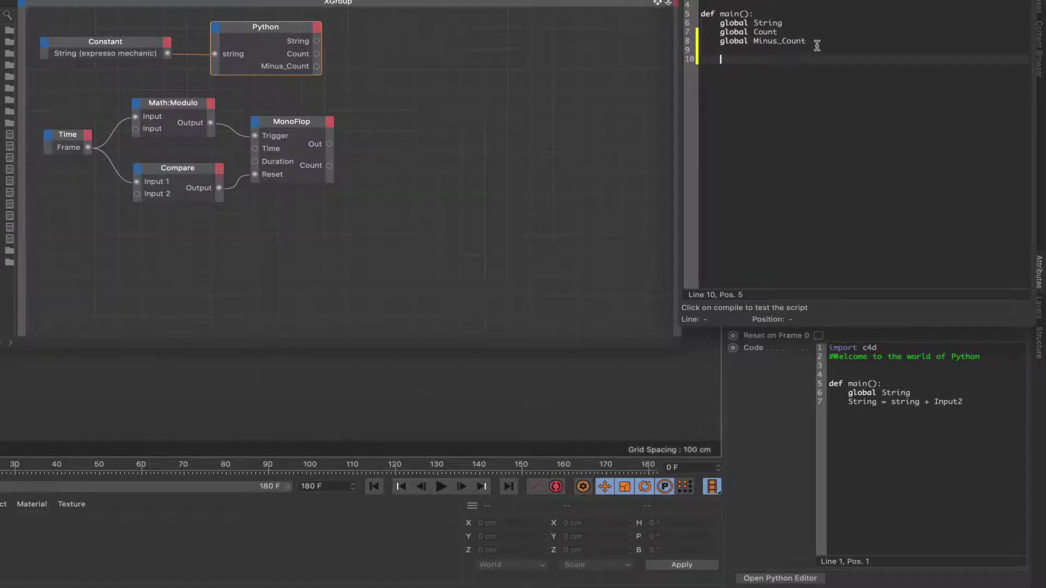
Add the lines "Count = len(string)", "Minus_Count = -Count" and "String = string" to main(), then execute the script and close the editor
type("Count = len(string")
key("Return")
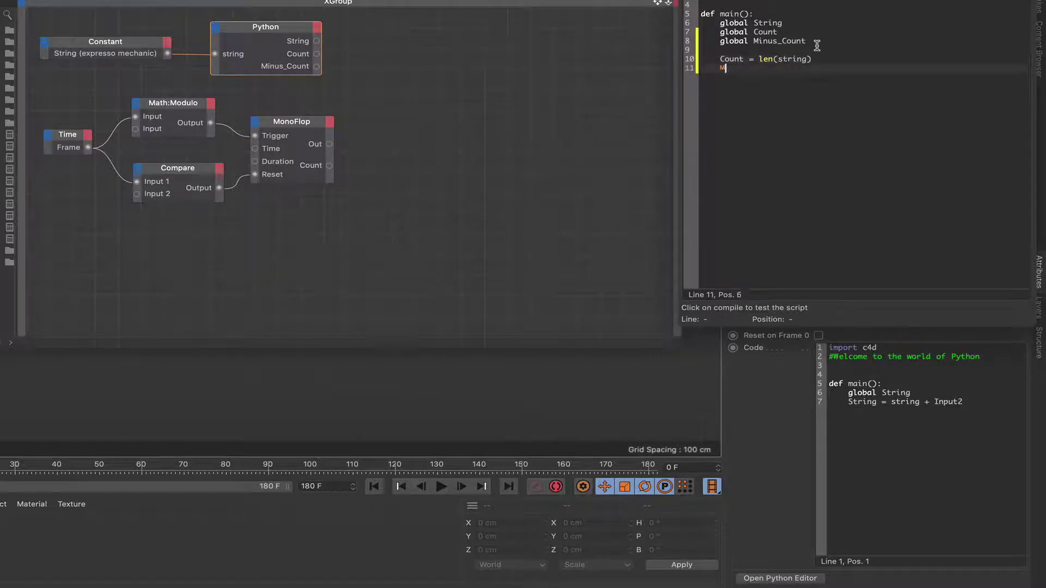
type("Minus_Count = -Count")
key("Return")
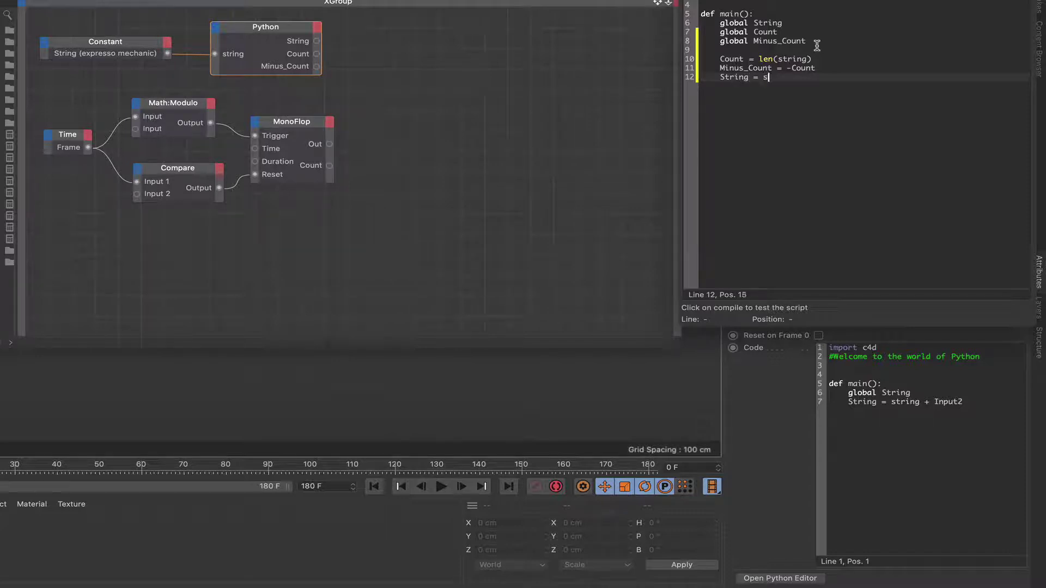
type("String = string")
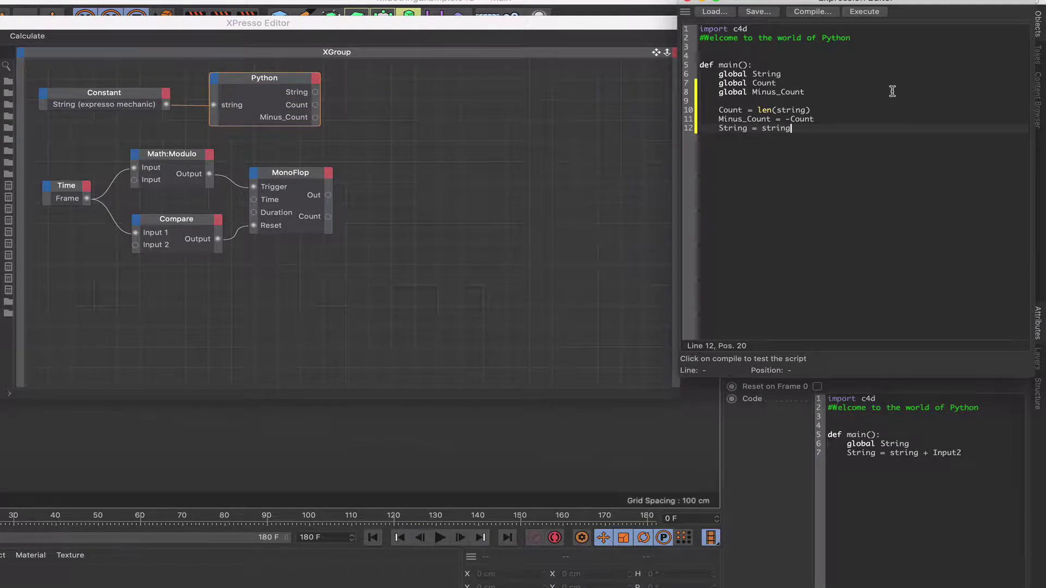
left_click(866, 13)
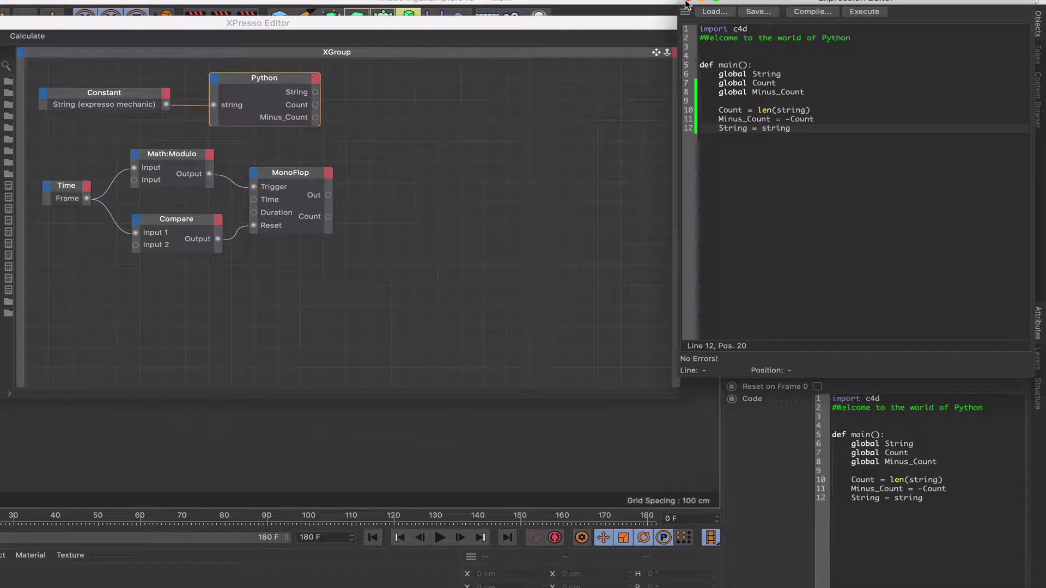
left_click(687, 3)
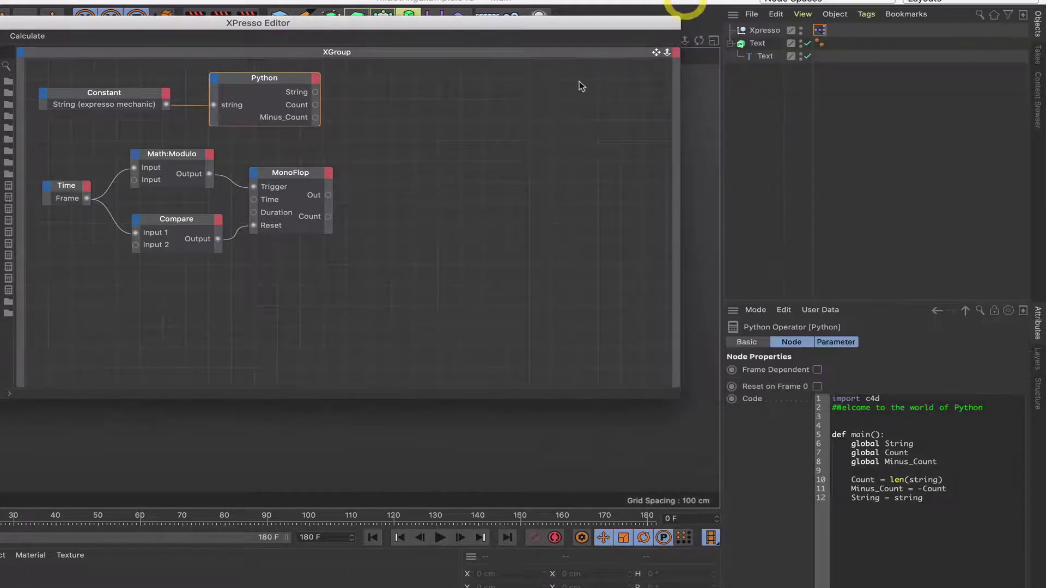
Add a Math node and place it beside the MonoFlop node with space between them for a wire
right_click(383, 191)
mouse_move(463, 192)
mouse_move(545, 194)
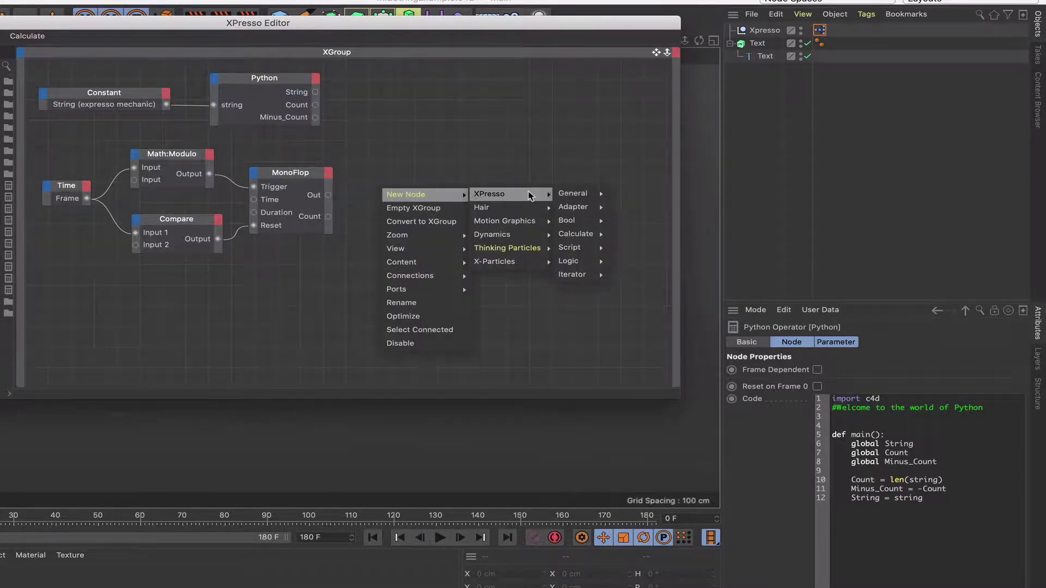
mouse_move(597, 199)
mouse_move(576, 234)
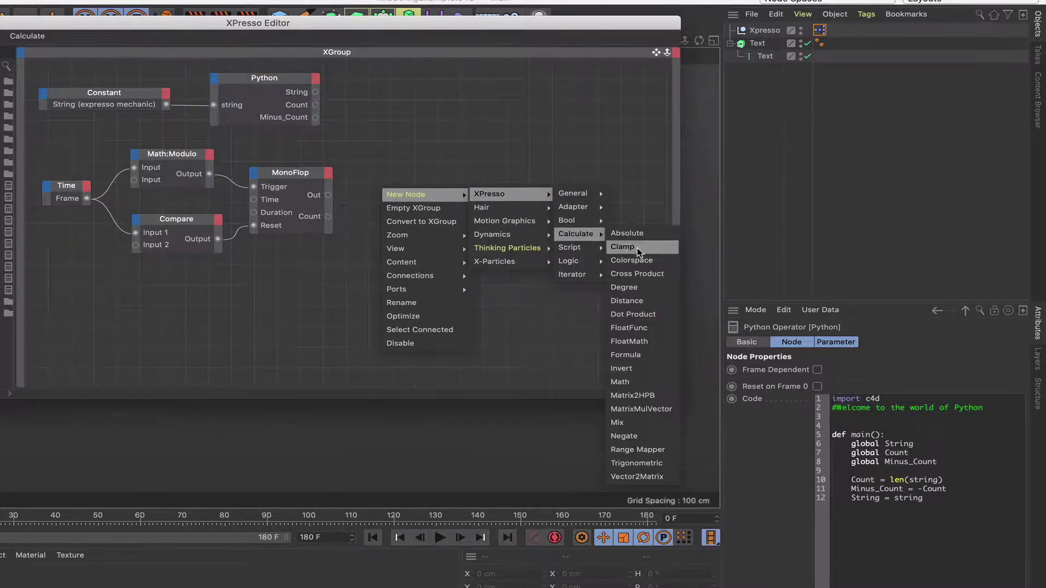
left_click(645, 381)
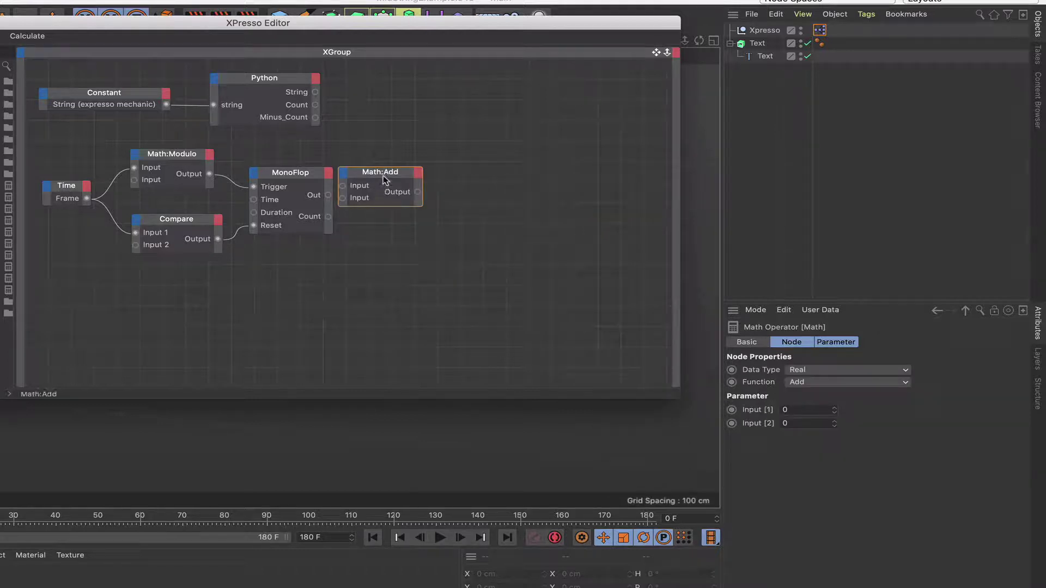
left_click_drag(397, 185, 414, 193)
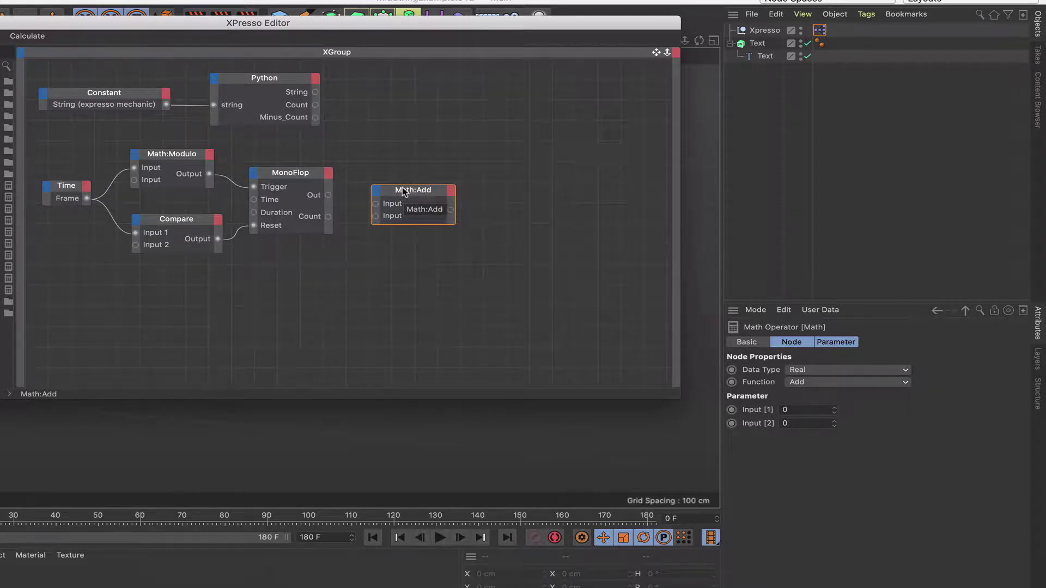
left_click_drag(403, 191, 418, 191)
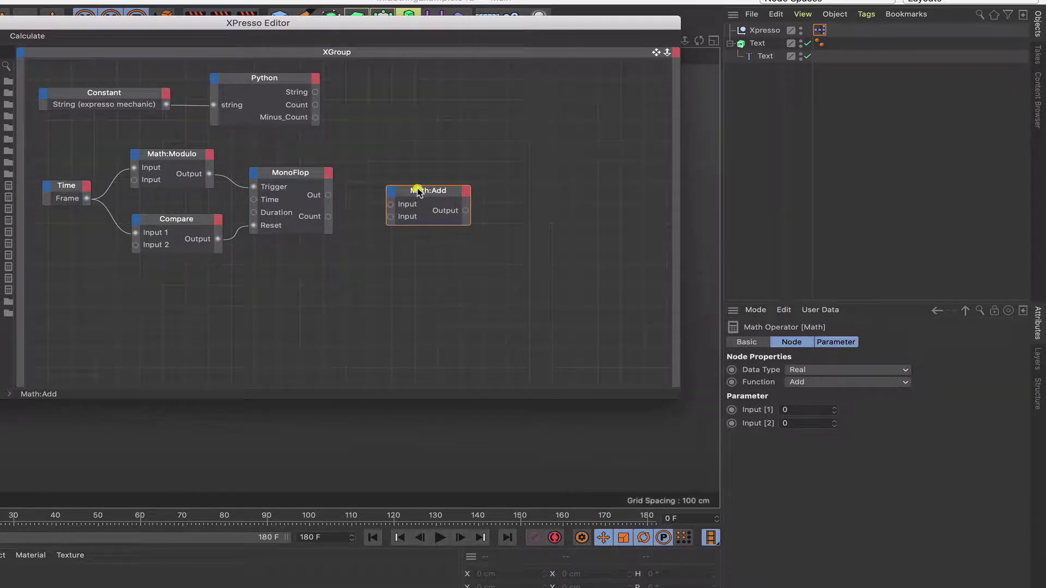
Wire MonoFlop's Count to the Math:Add node's second input and Python's Minus_Count to its first, and move Math:Add slightly closer
left_click_drag(327, 218, 390, 218)
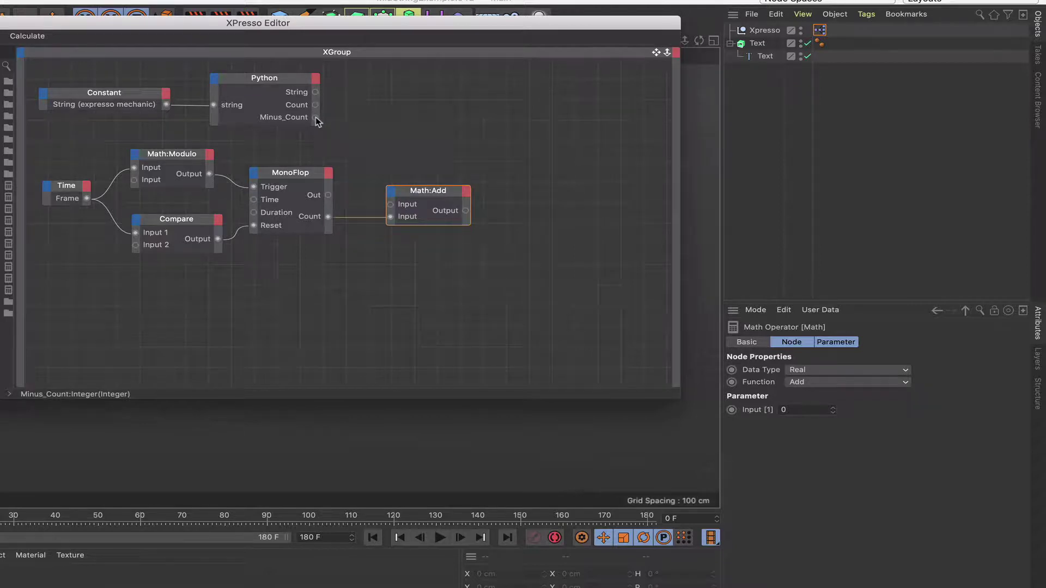
left_click_drag(315, 118, 390, 207)
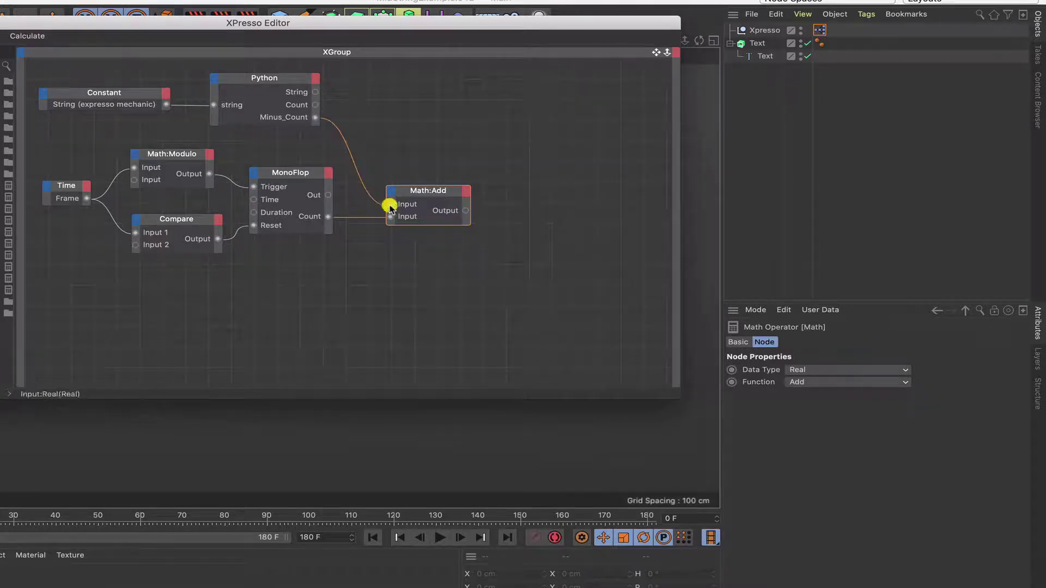
left_click_drag(447, 188, 433, 189)
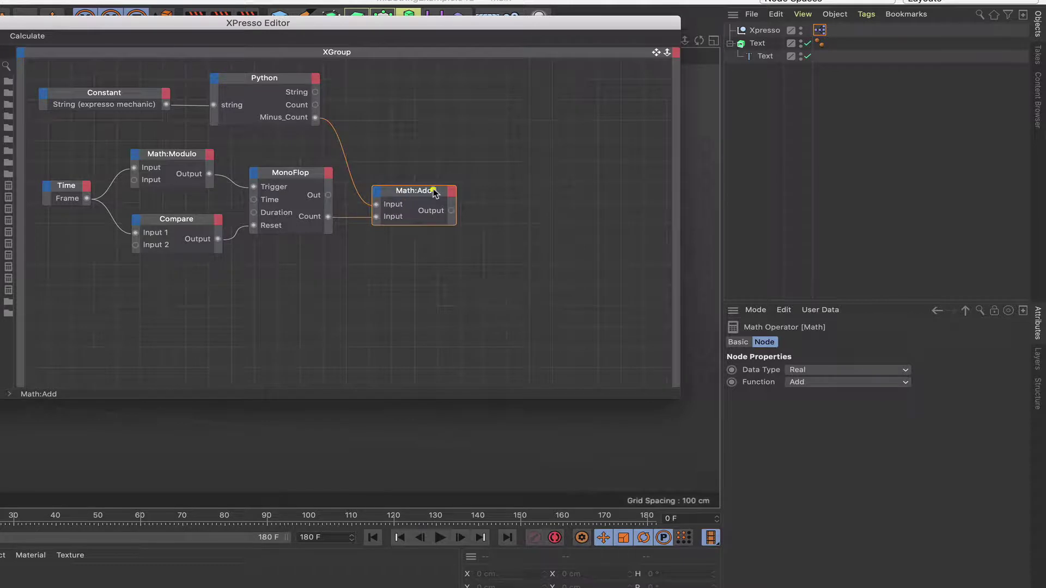
Add a Result node and place it above Math:Add, next to the Python node's outputs
right_click(401, 116)
mouse_move(436, 119)
mouse_move(536, 119)
mouse_move(618, 123)
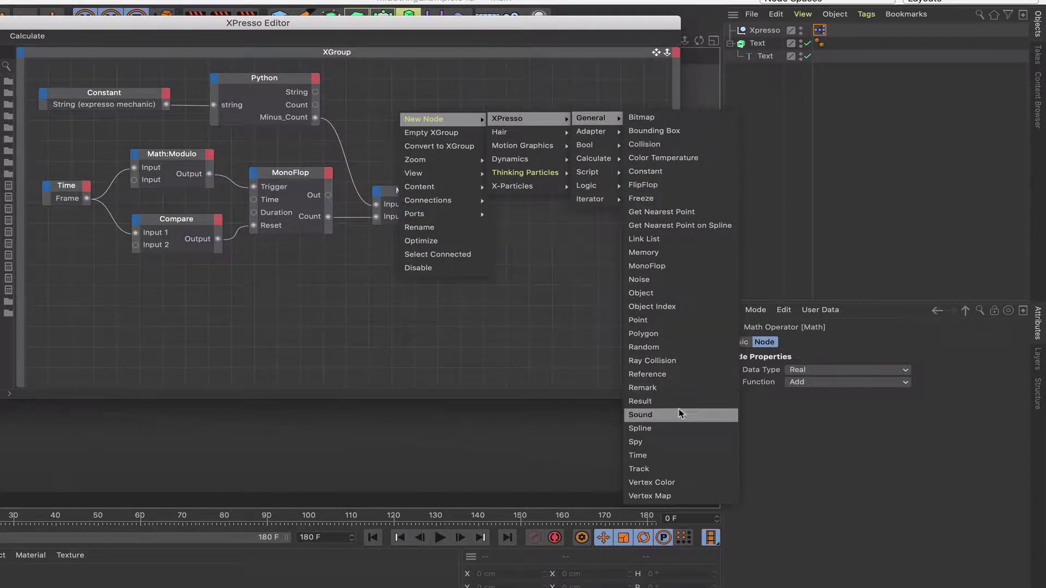
left_click(681, 406)
left_click(520, 163)
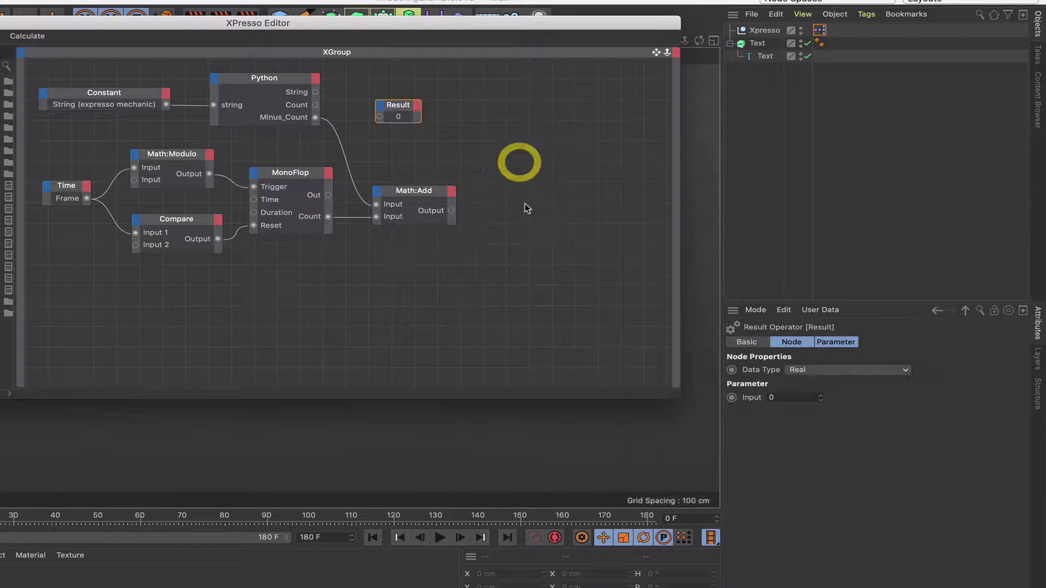
left_click(400, 111)
left_click(400, 98)
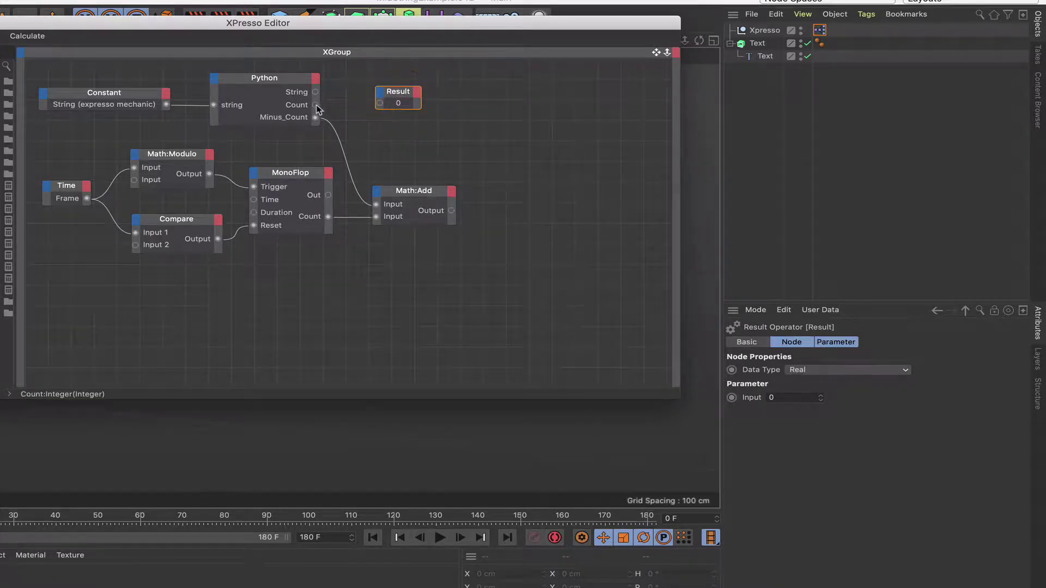
Check the Python node's Count and Minus_Count outputs by wiring them in turn to the Result node
left_click_drag(315, 105, 380, 103)
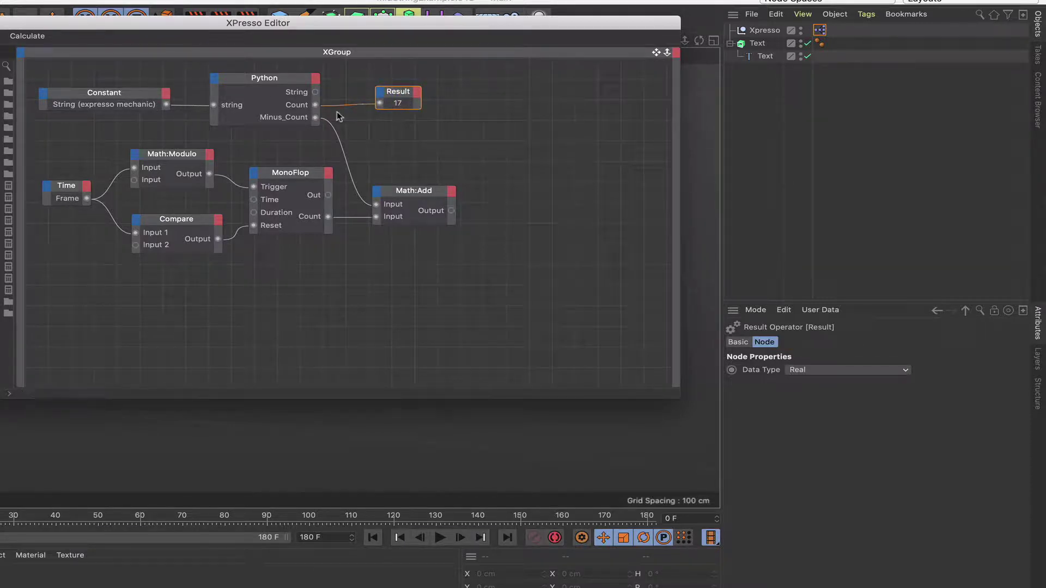
left_click_drag(316, 118, 361, 105)
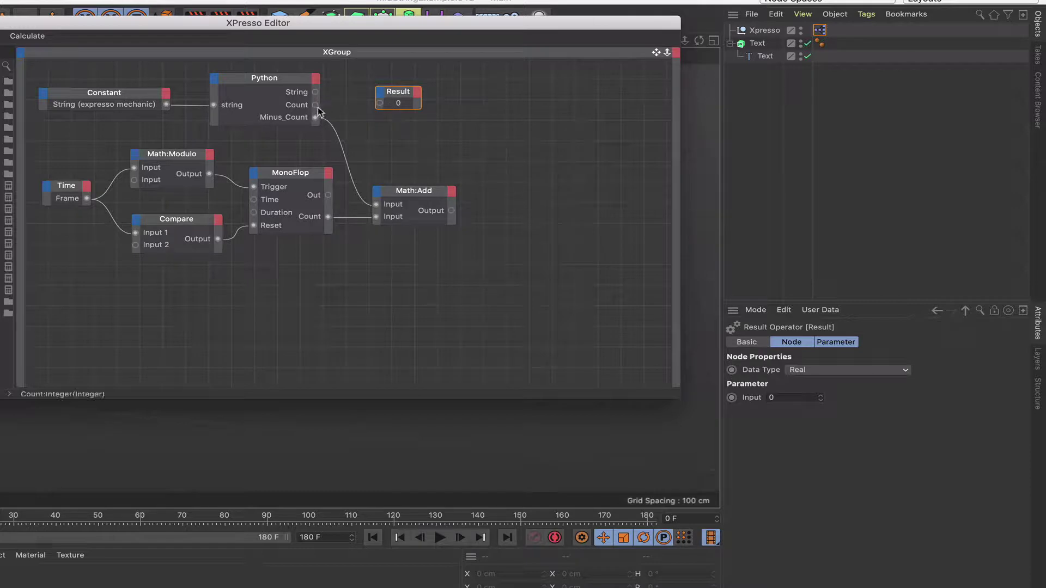
Move the Result node up and to the right, near the upper edge of the XGroup
left_click(397, 96)
left_click_drag(397, 98, 418, 73)
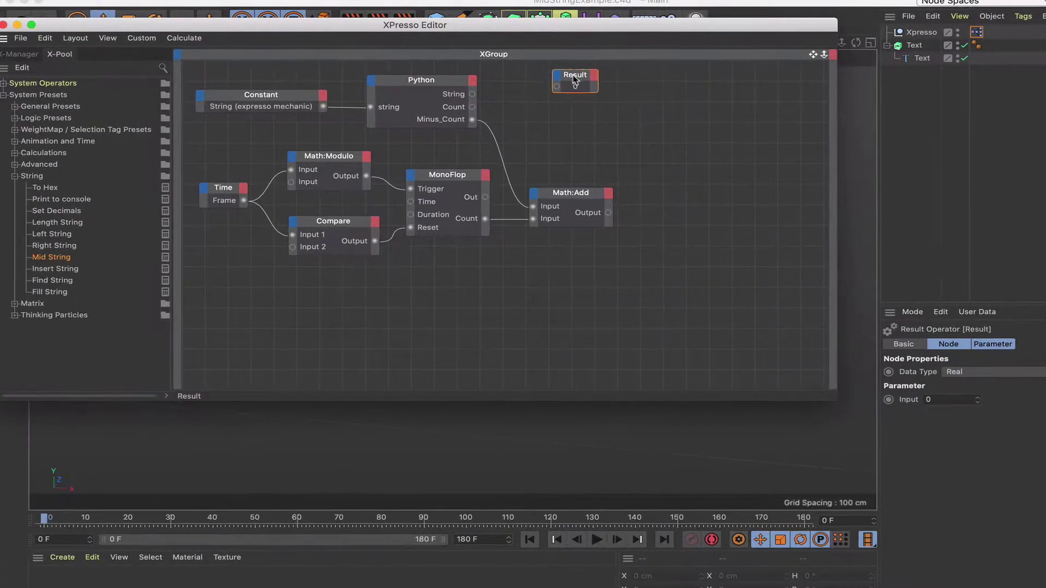
left_click(419, 74)
Add a Mid String node to the right of Math:Add and place its Count input above Start
left_click_drag(49, 261, 703, 158)
left_click(702, 156)
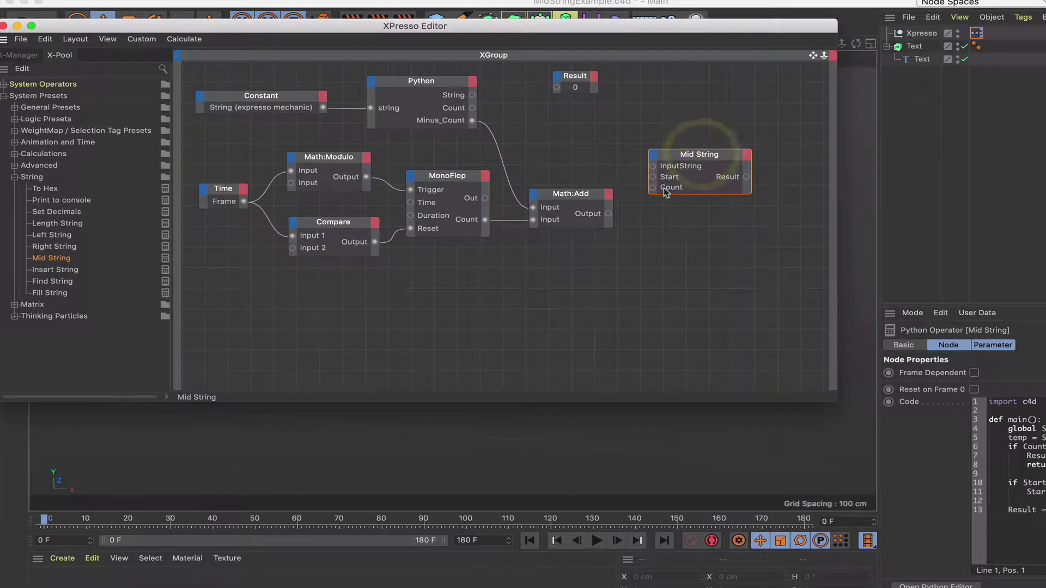
left_click_drag(667, 186, 692, 163)
Wire Python's String and Count outputs to Mid String's InputString and Count, and Math:Add's Output to Mid String's Start
left_click_drag(473, 97, 651, 171)
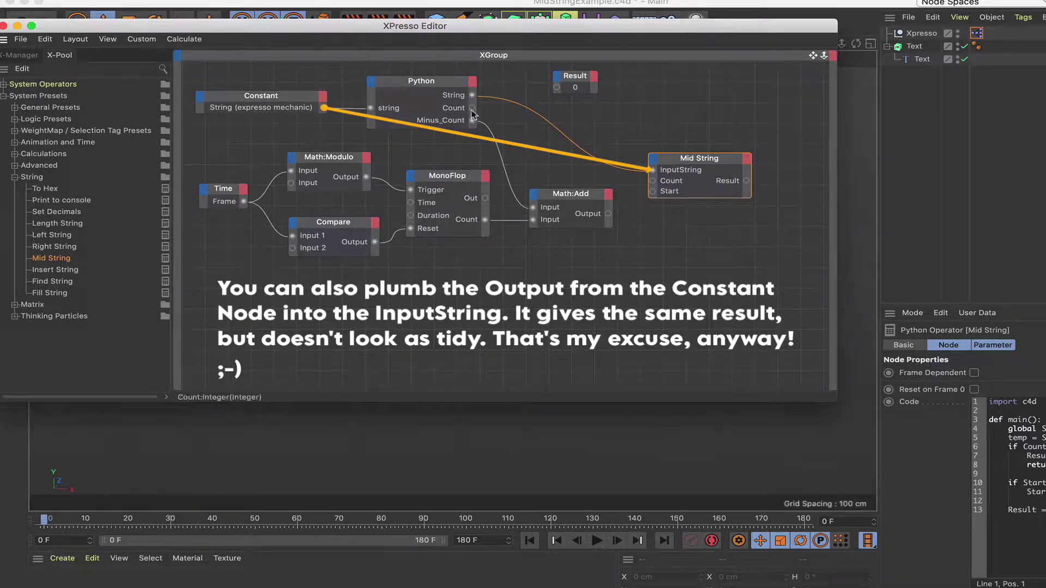
left_click_drag(472, 108, 652, 181)
left_click(651, 182)
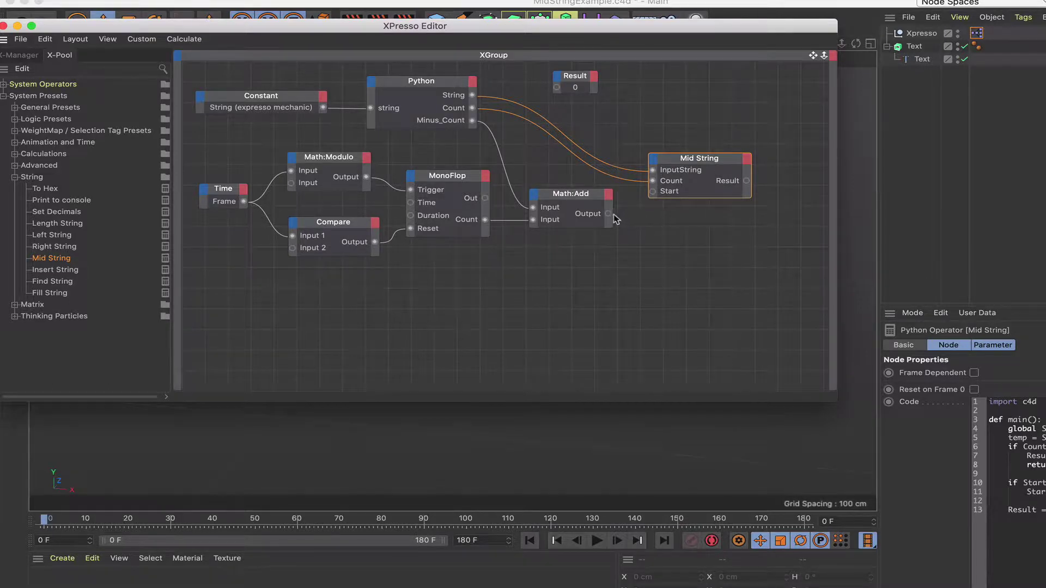
left_click_drag(609, 213, 653, 195)
Add the Text spline as a node with a Text input beside Mid String, and wire Mid String's Result to it
left_click_drag(919, 47, 785, 182)
left_click(784, 180)
mouse_move(805, 268)
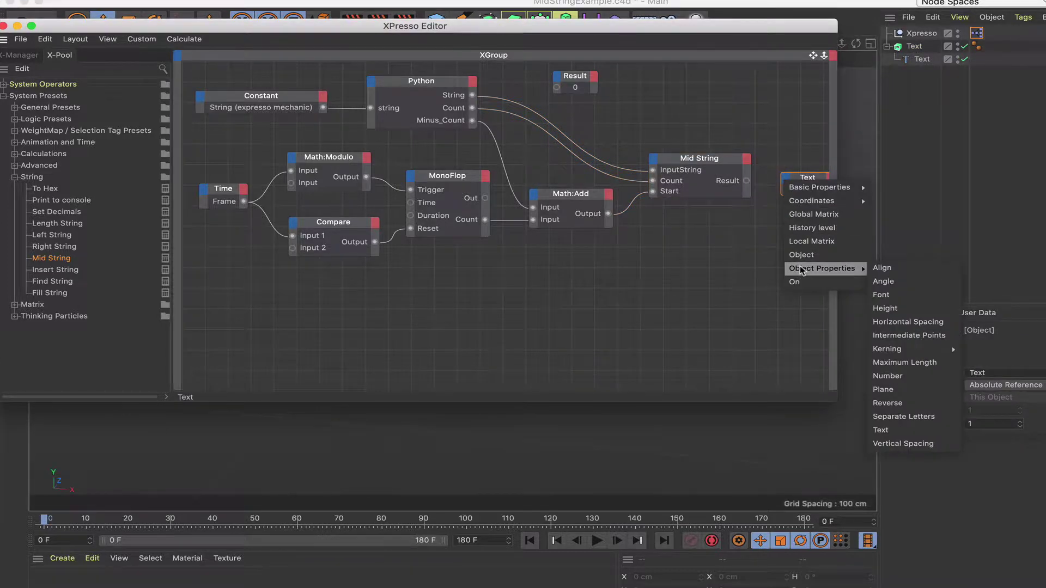
left_click(880, 430)
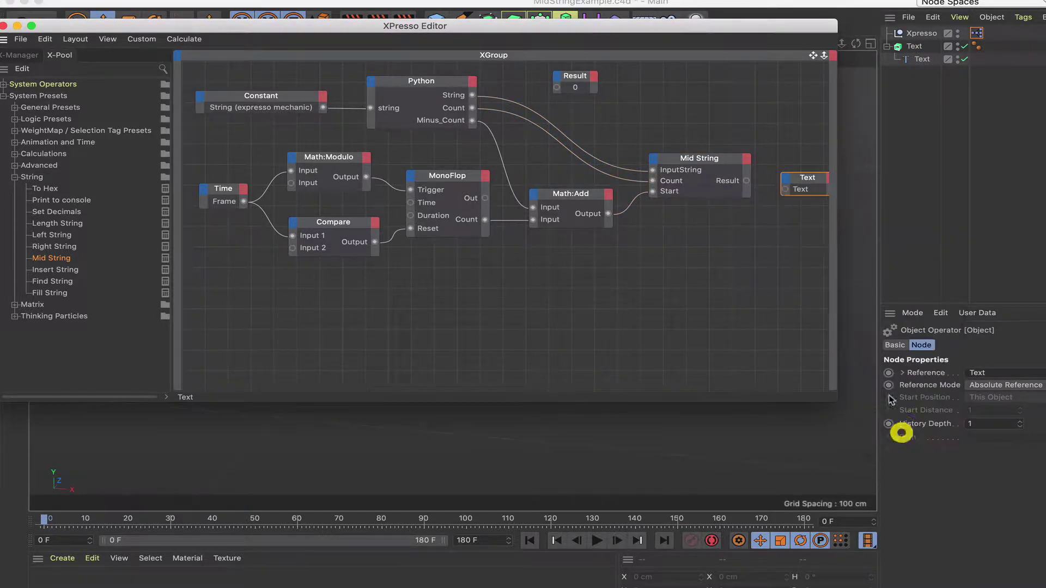
left_click_drag(805, 183, 782, 182)
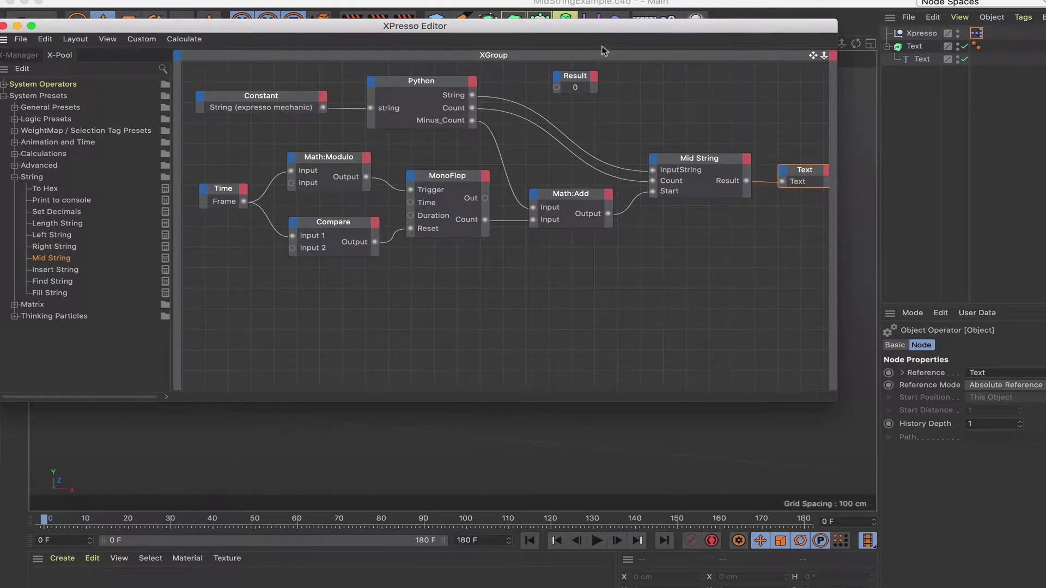
Play the animation from the first frame to check the text build-up in the viewport, stopping it partway
left_click_drag(610, 29, 567, 577)
left_click(530, 541)
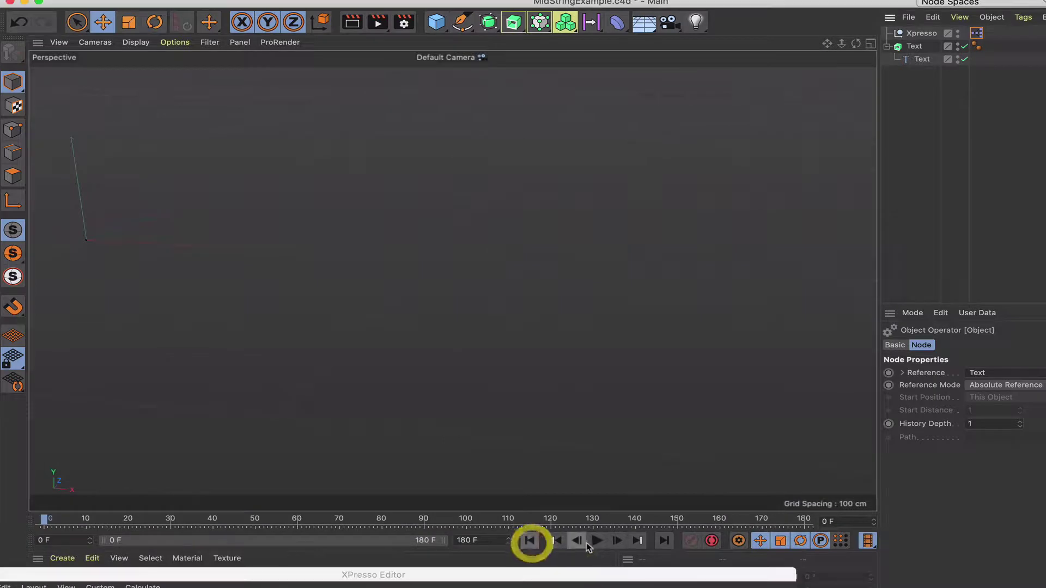
left_click(596, 540)
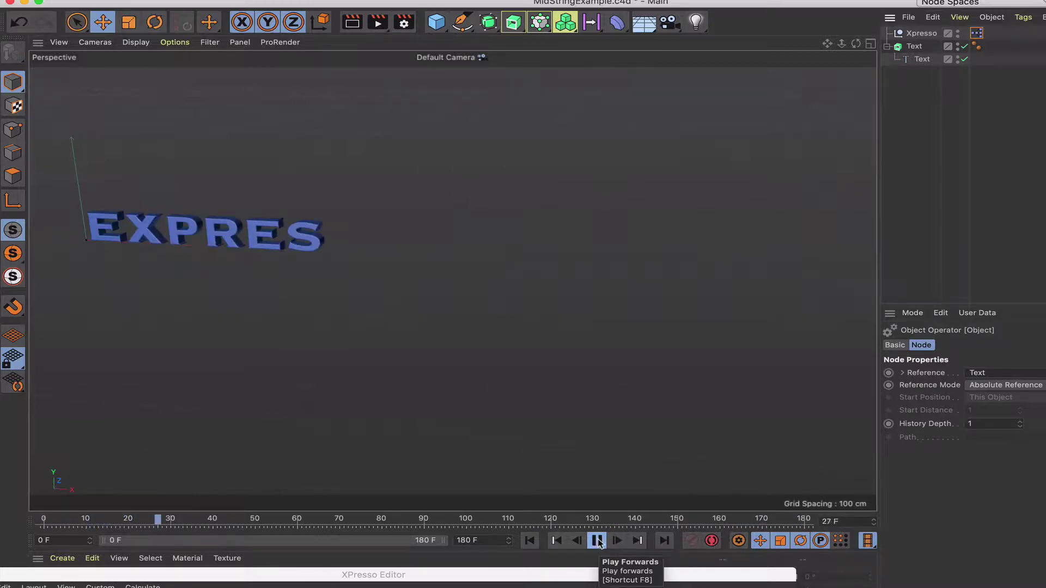
left_click(597, 542)
Move the Python node slightly to the right and place the Result node above Mid String
left_click_drag(598, 571, 652, 46)
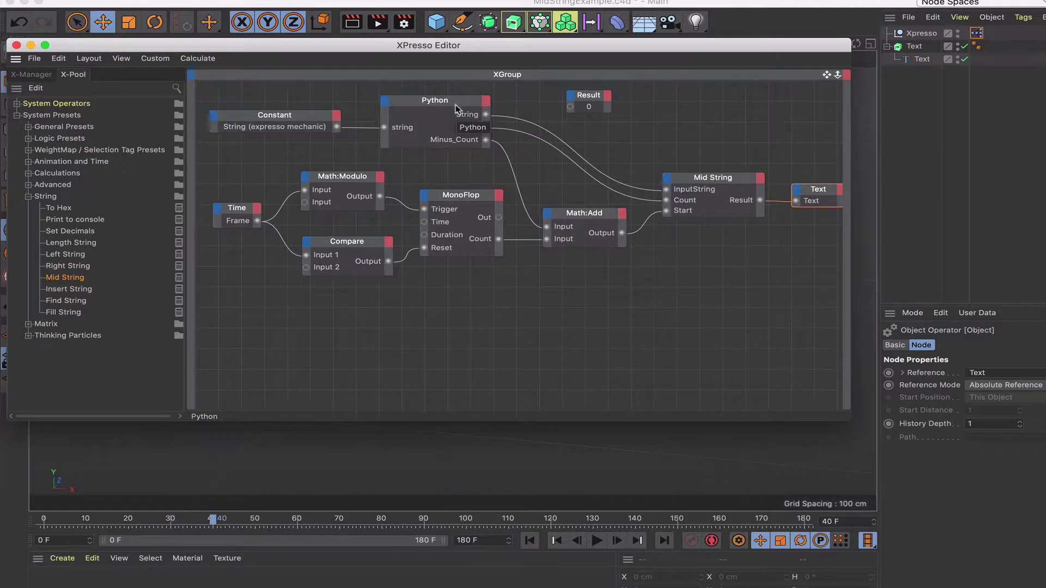
left_click_drag(456, 104, 479, 107)
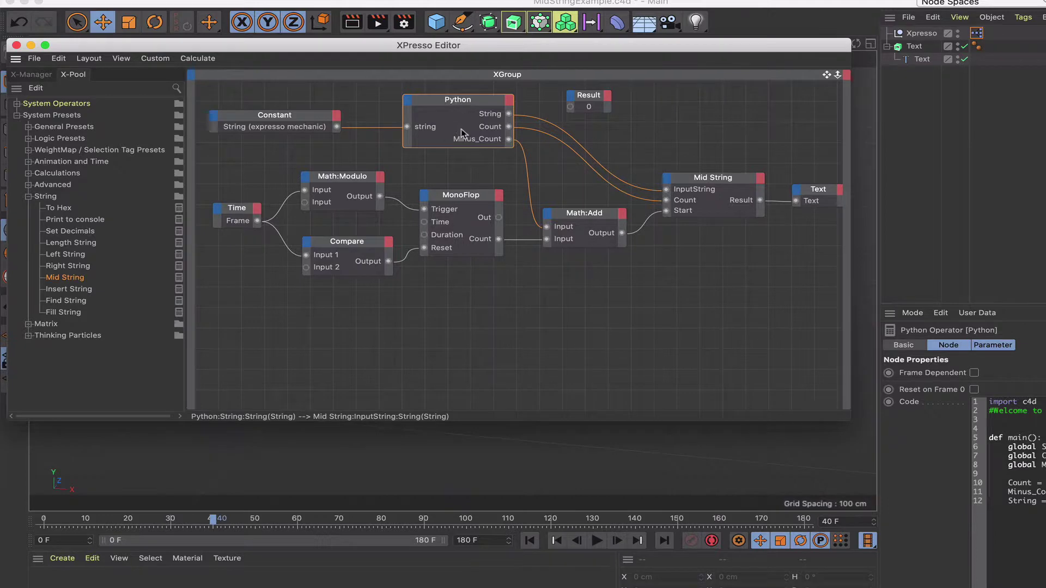
left_click(588, 104)
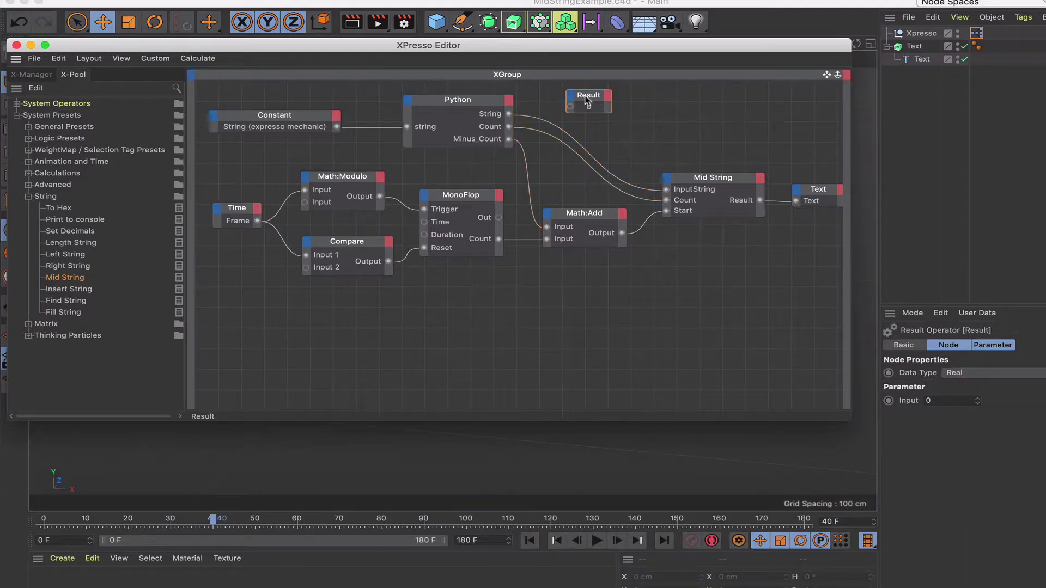
left_click_drag(587, 100, 695, 113)
Wire Math:Add's Output to the Result node and briefly continue playback to check its value against the text
left_click_drag(611, 48, 449, 345)
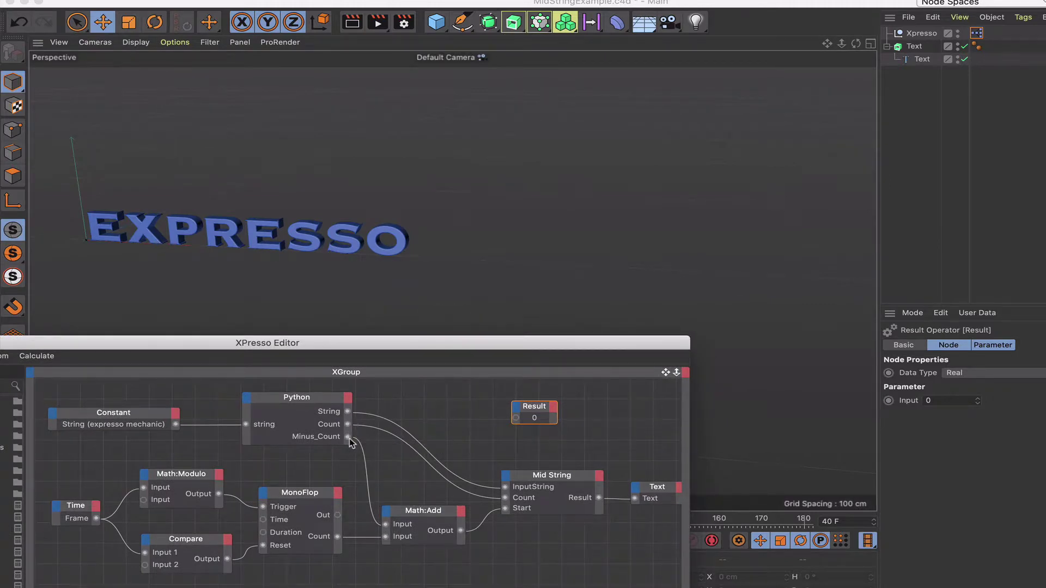
left_click_drag(462, 531, 516, 419)
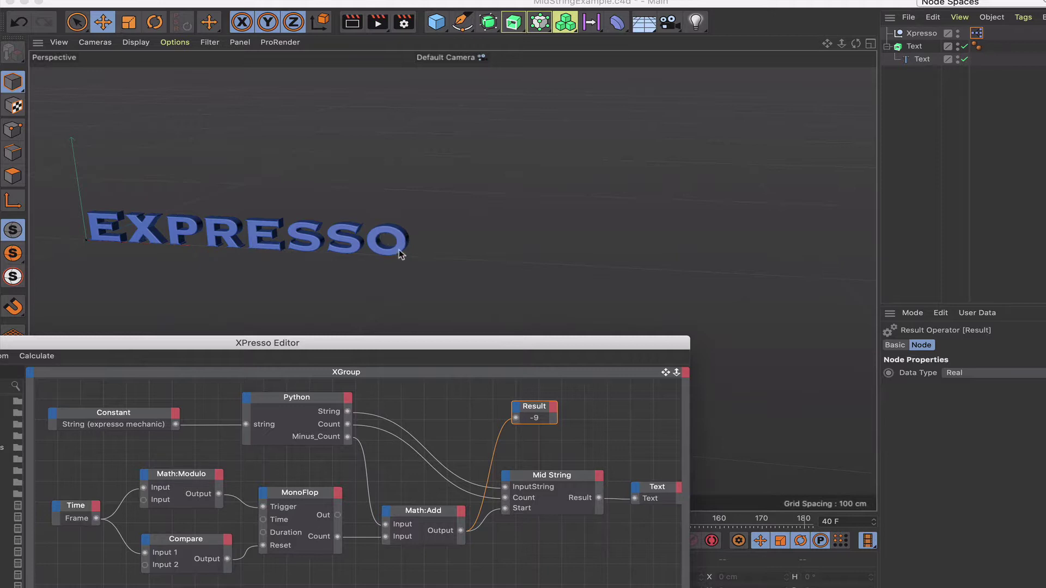
left_click_drag(471, 343, 329, 324)
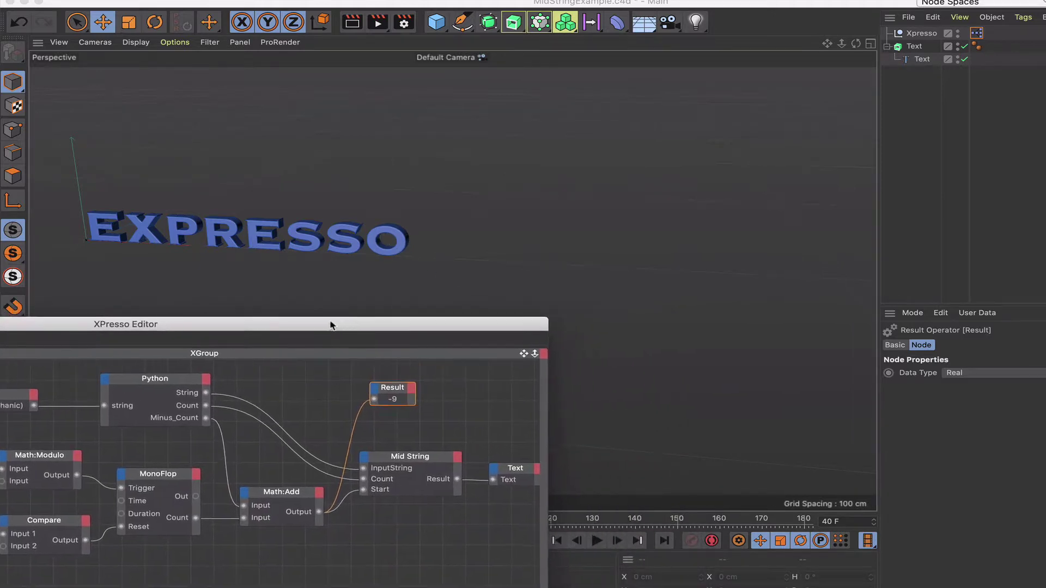
left_click(597, 540)
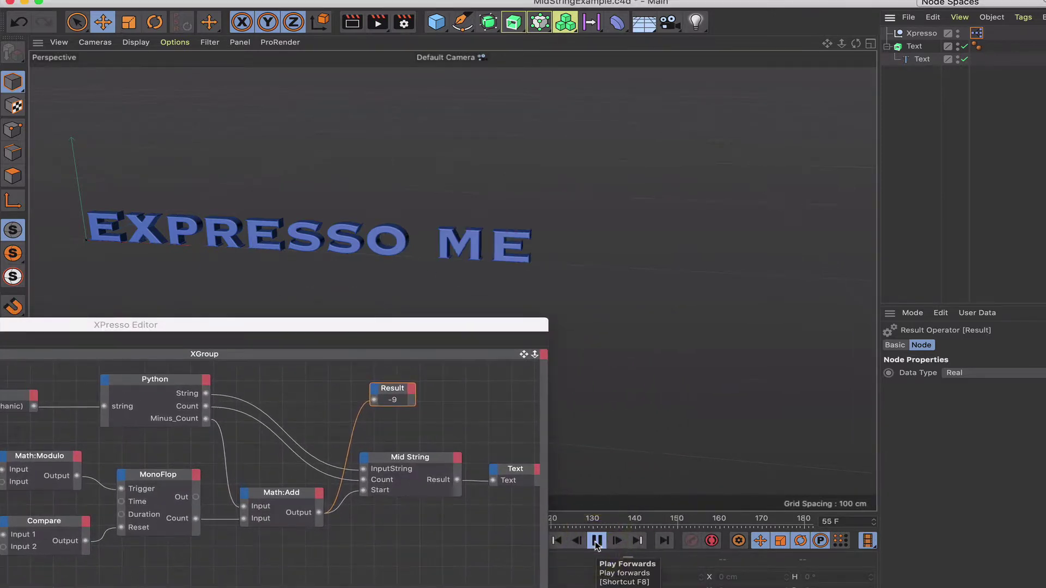
left_click(597, 541)
Resume playback to watch the text alongside the Result node, stop it, and return to frame 0
left_click_drag(229, 328, 513, 290)
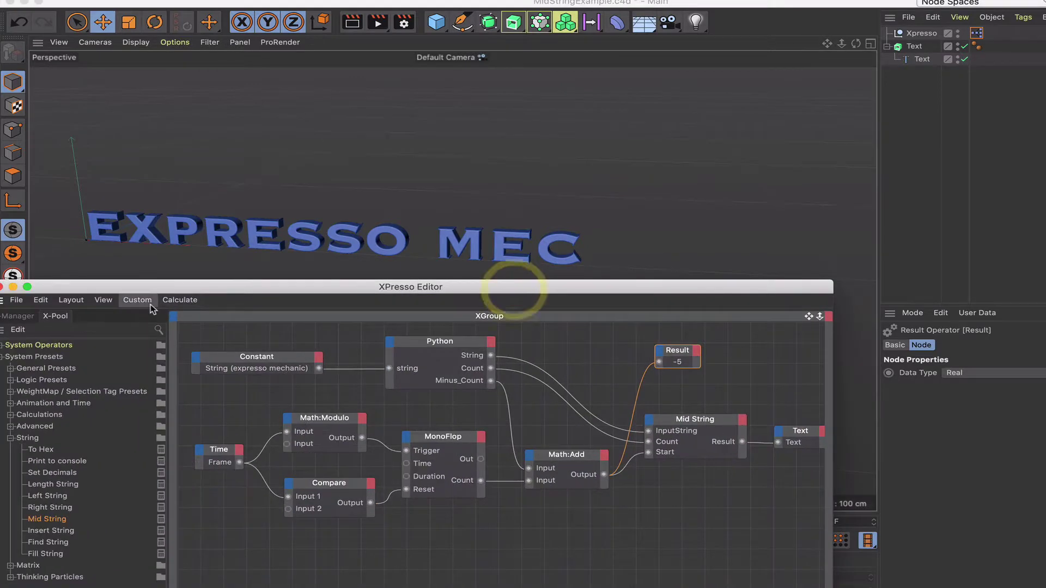
left_click(174, 300)
left_click(193, 333)
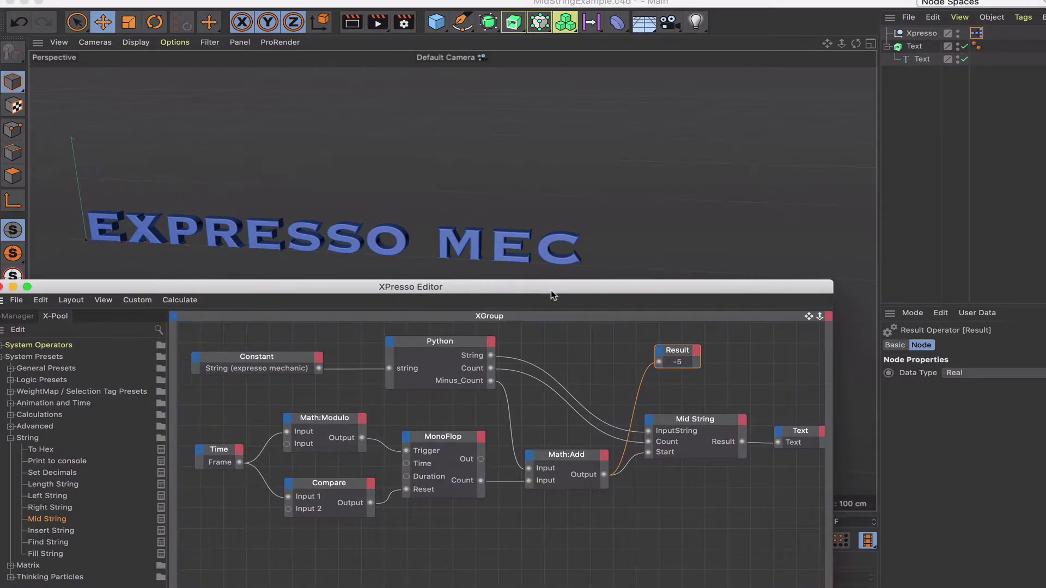
left_click_drag(537, 295, 164, 290)
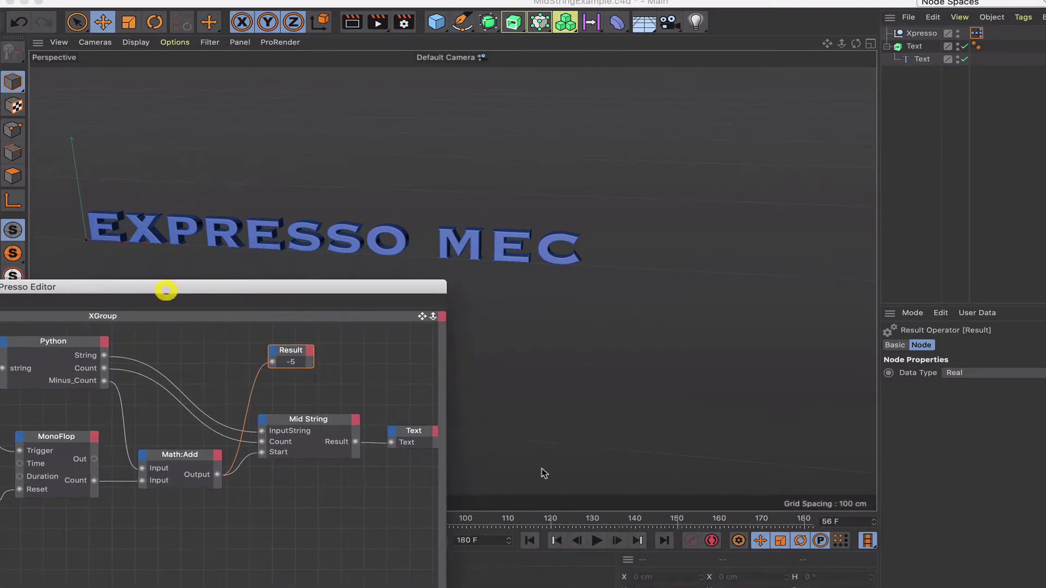
left_click(598, 540)
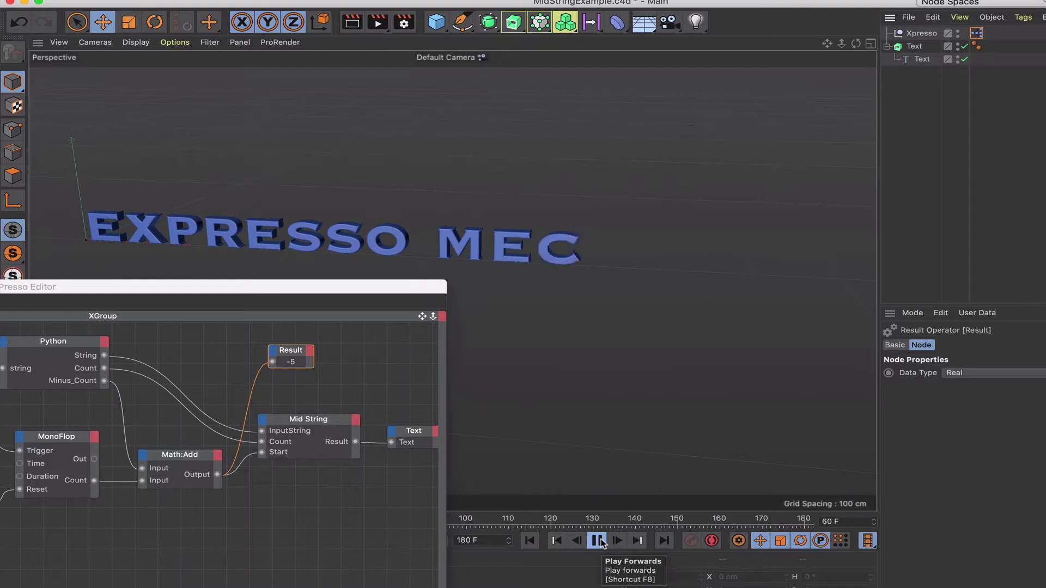
left_click(599, 541)
left_click(529, 541)
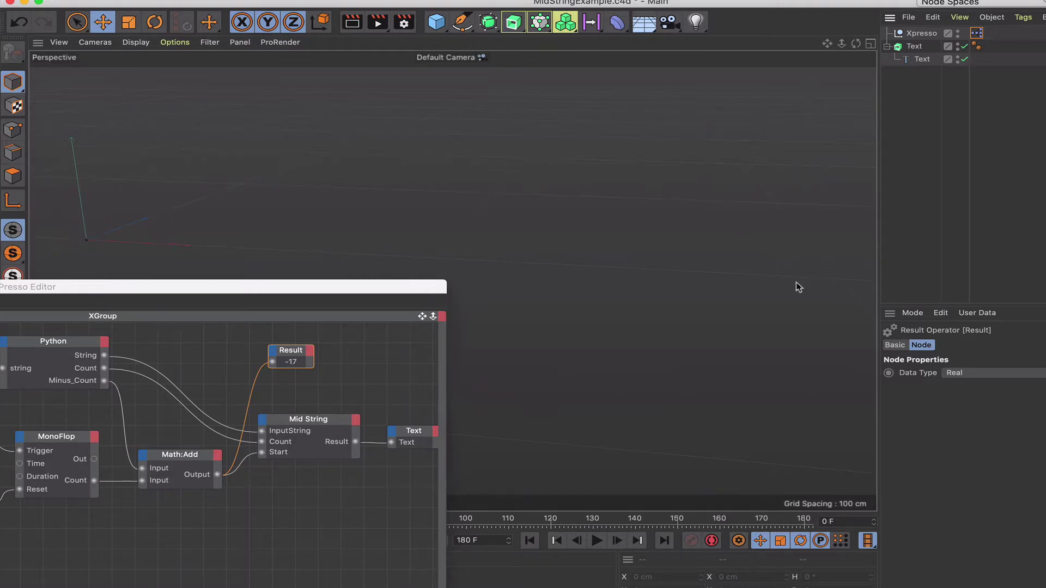
Widen the XPresso Editor window and frame the whole node graph inside it
left_click_drag(340, 290, 717, 93)
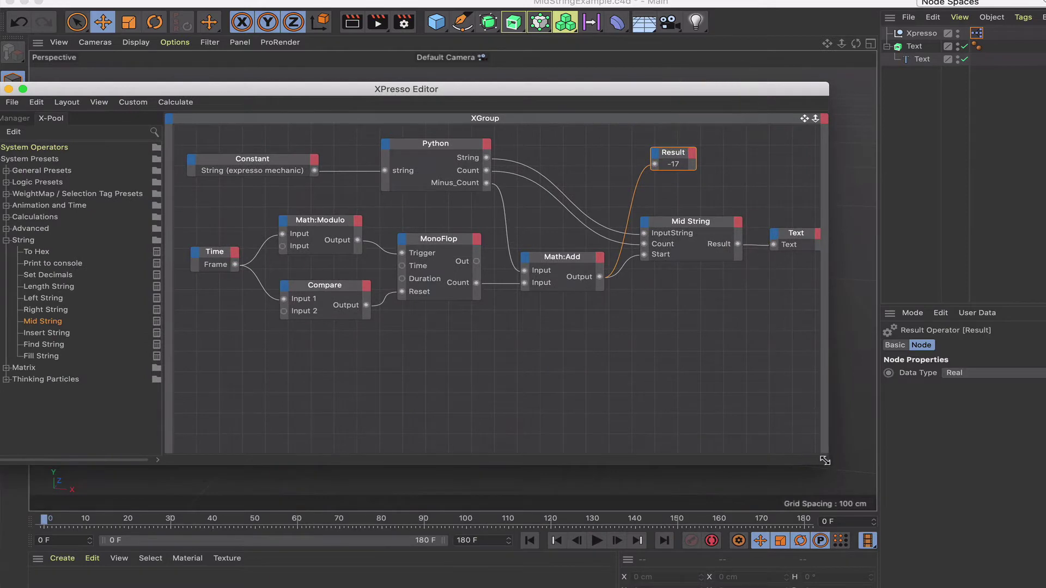
left_click_drag(828, 463, 937, 466)
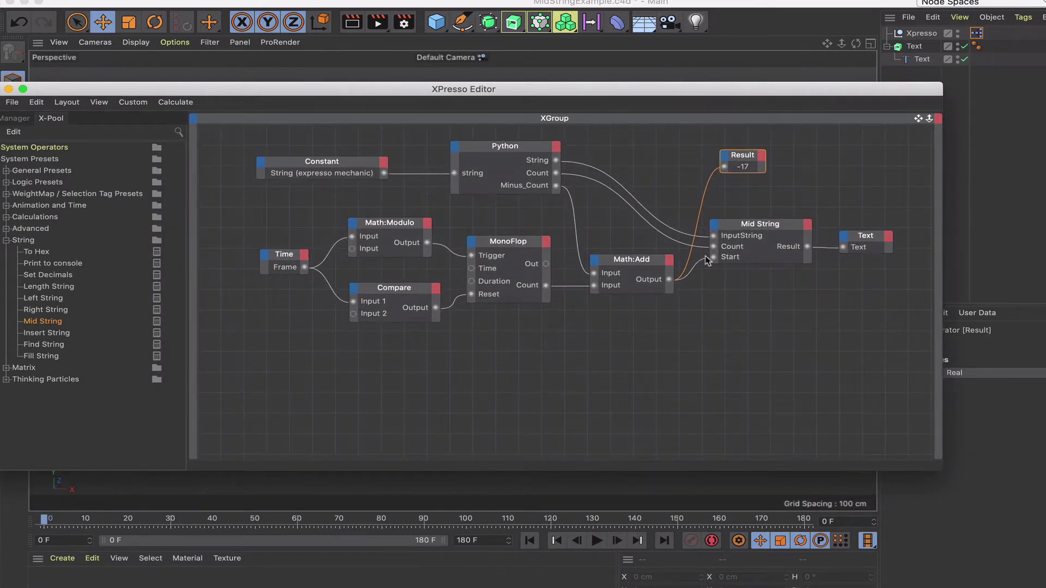
key("h")
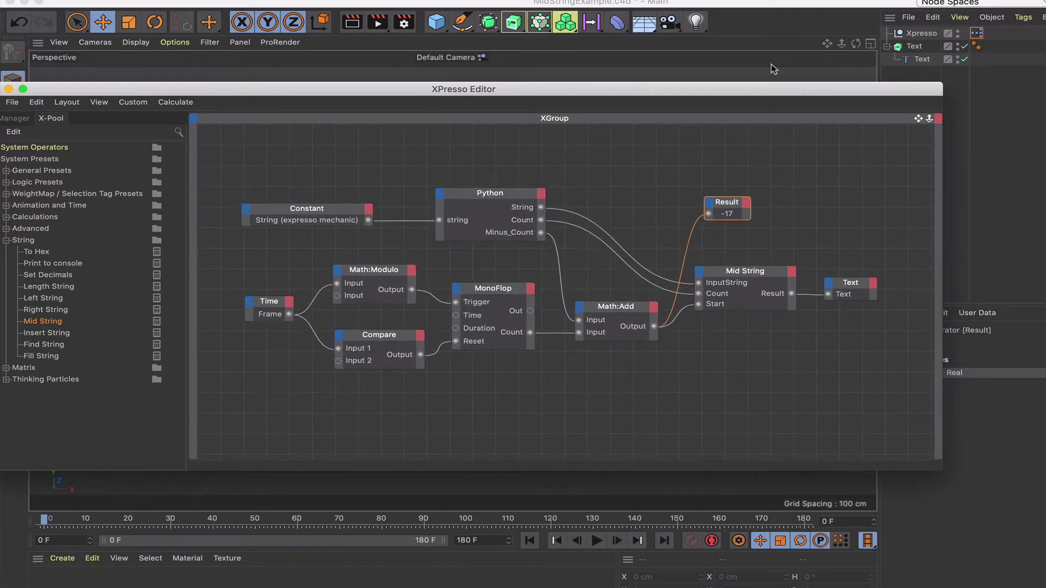
left_click_drag(750, 96, 723, 103)
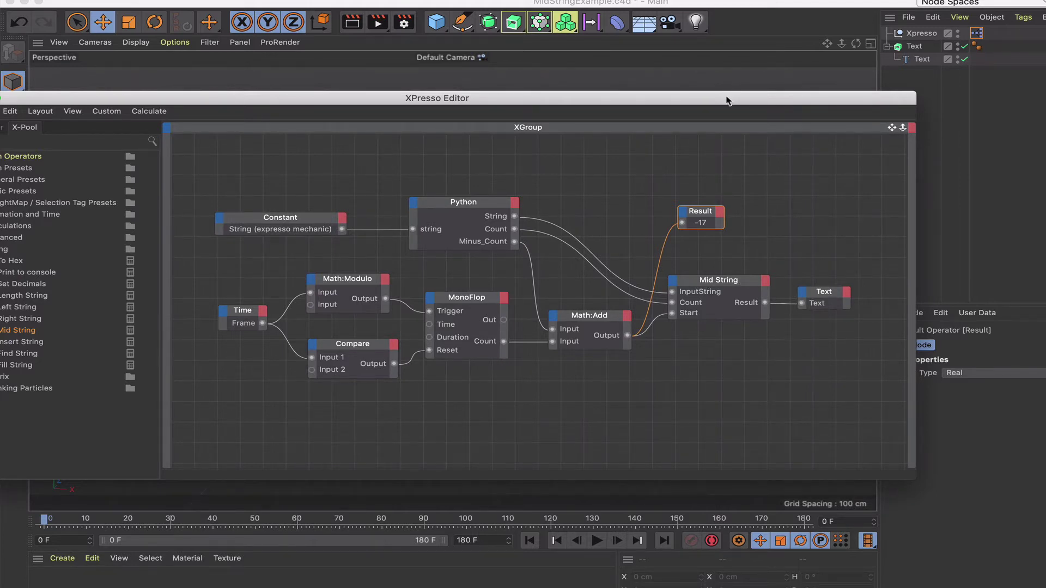
left_click_drag(734, 100, 774, 83)
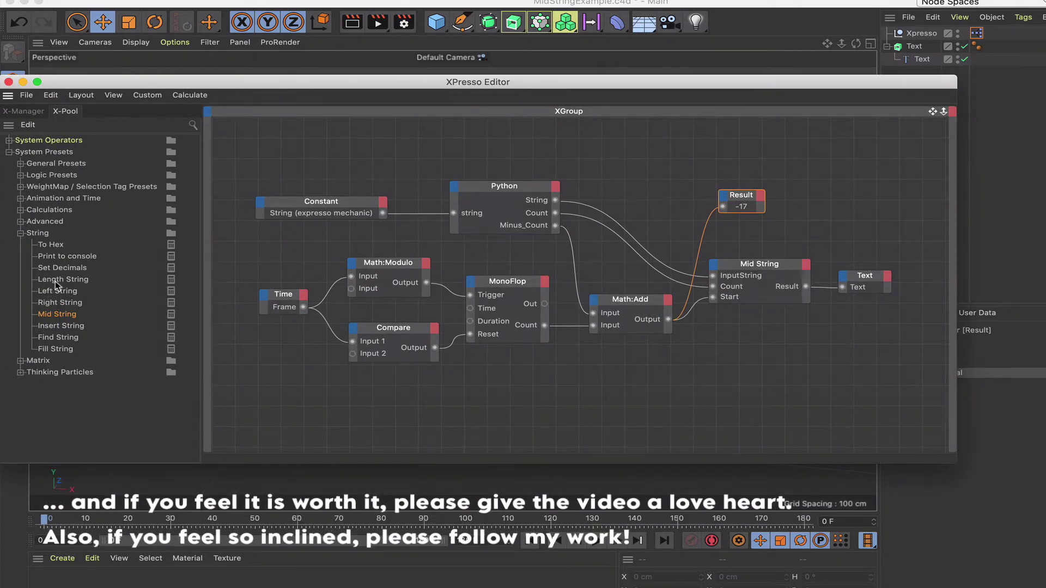
Add a Length String node above the Python node to compare their code, and delete it again
left_click_drag(57, 285, 493, 148)
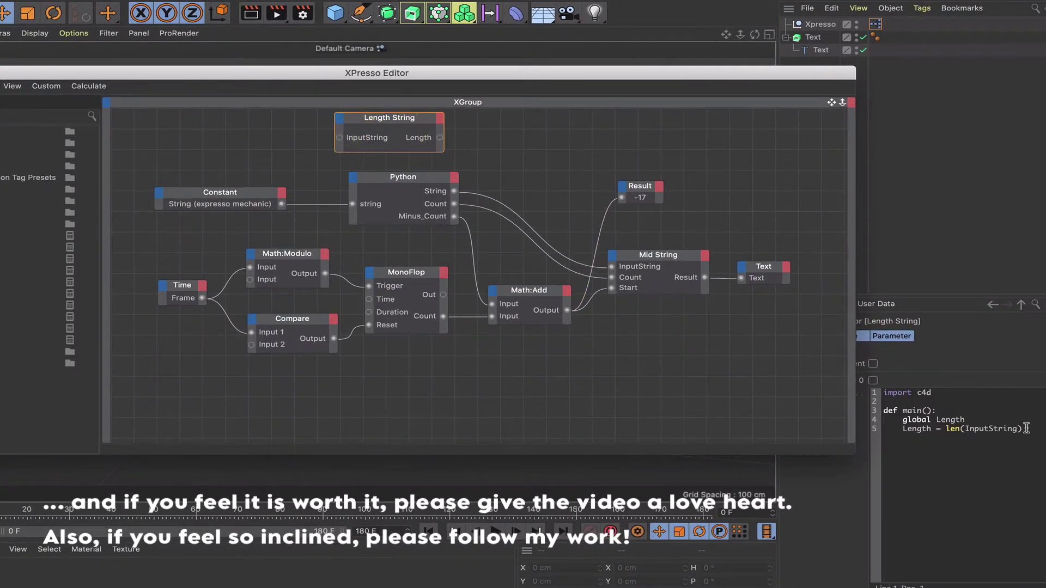
left_click(422, 177)
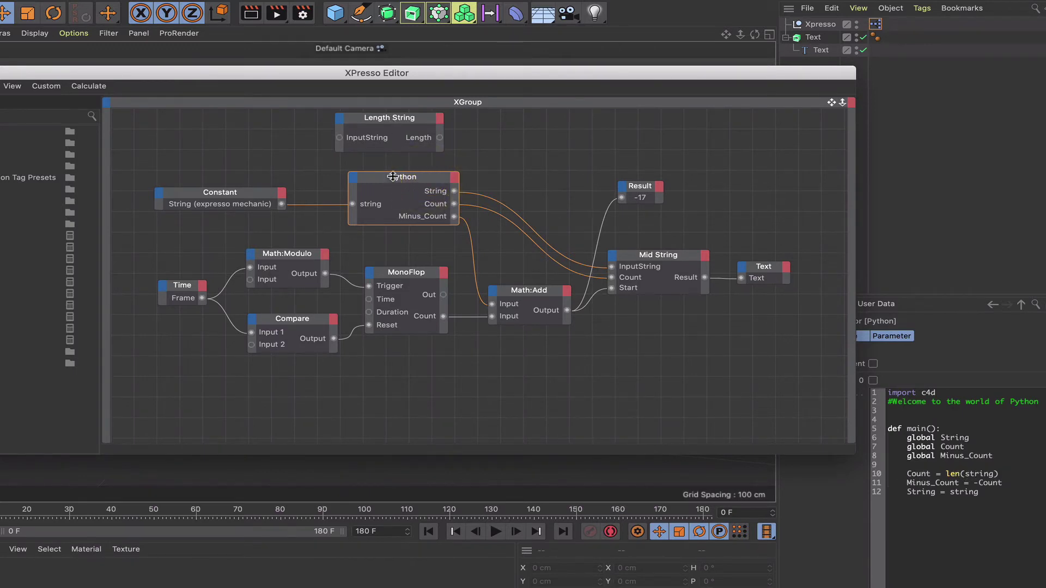
left_click(400, 119)
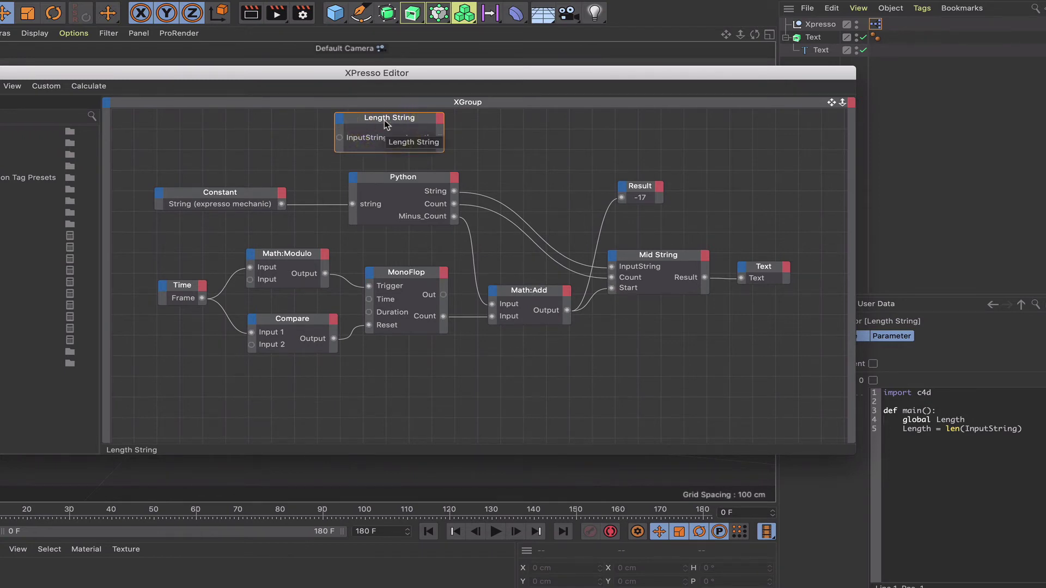
key("Delete")
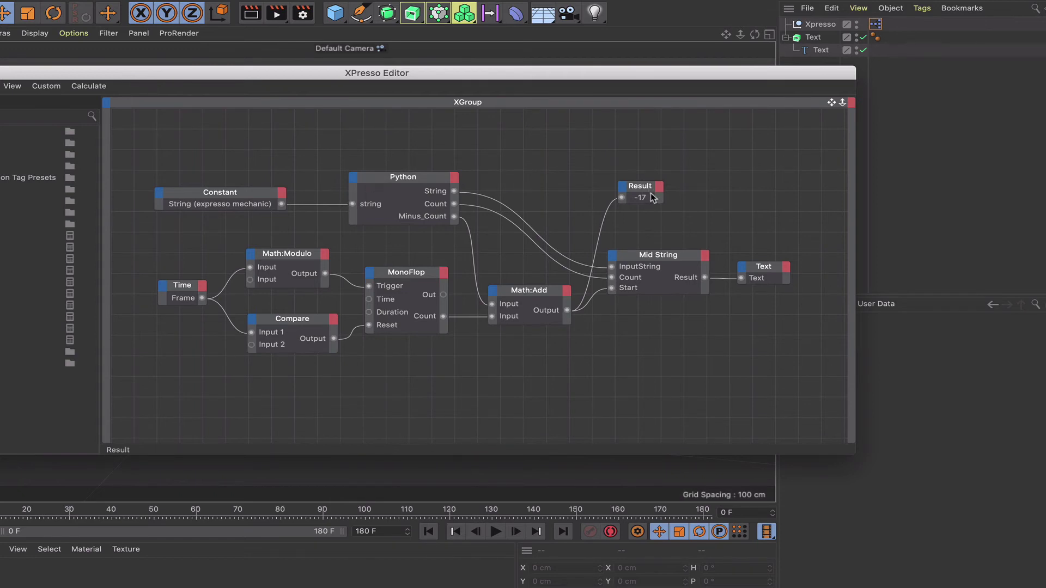
Place the Result node below Mid String, clear of the Python node's wires
left_click_drag(645, 192, 646, 337)
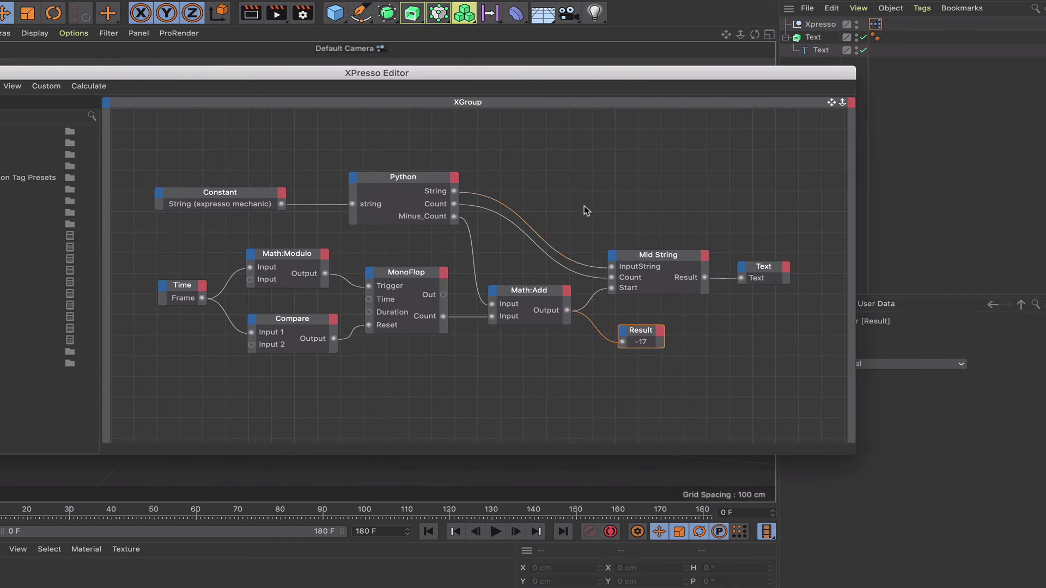
left_click_drag(595, 77, 674, 73)
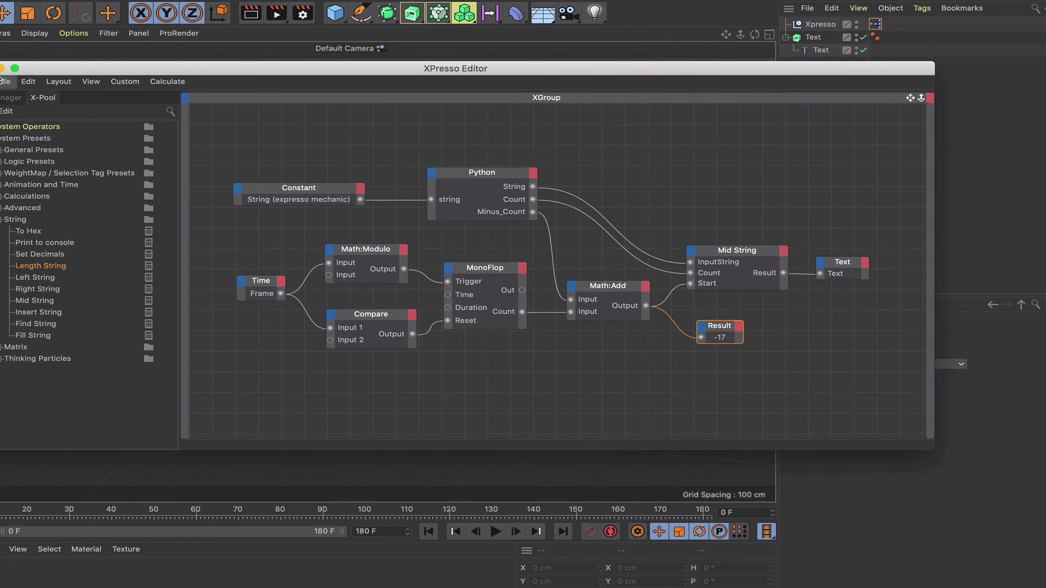